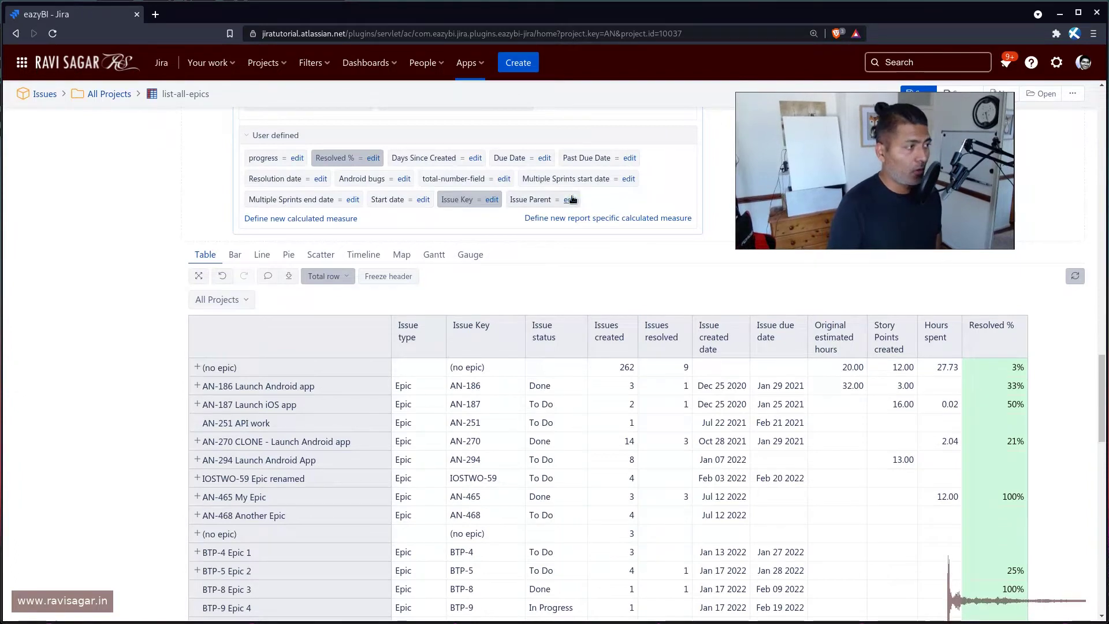
Step: Review the formula of the Issue Key calculated measure and close it without changes
click(491, 199)
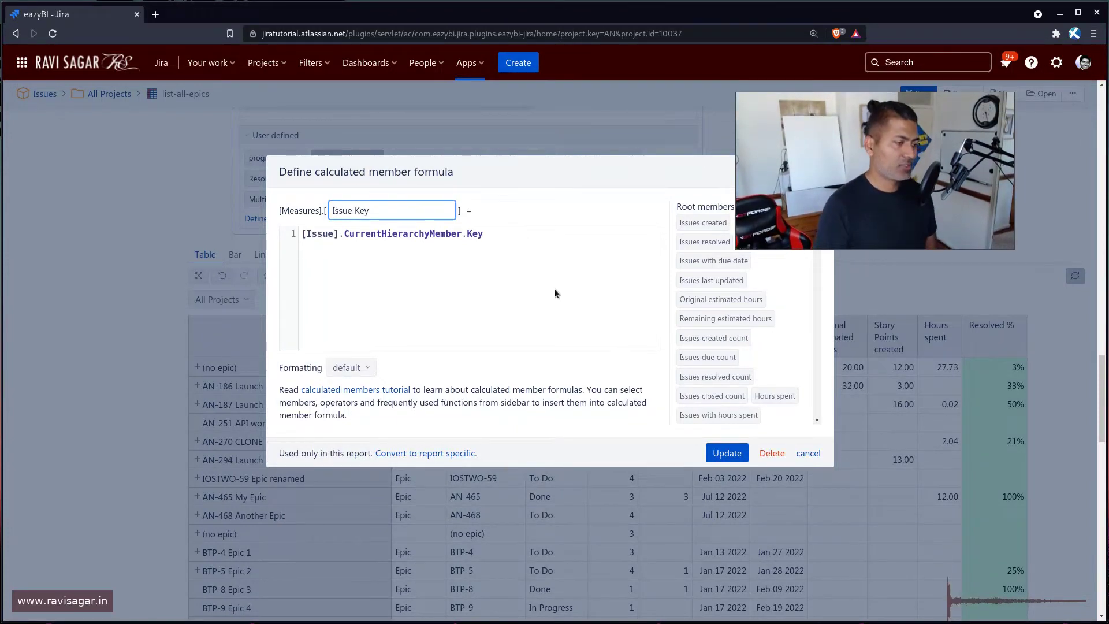
click(797, 455)
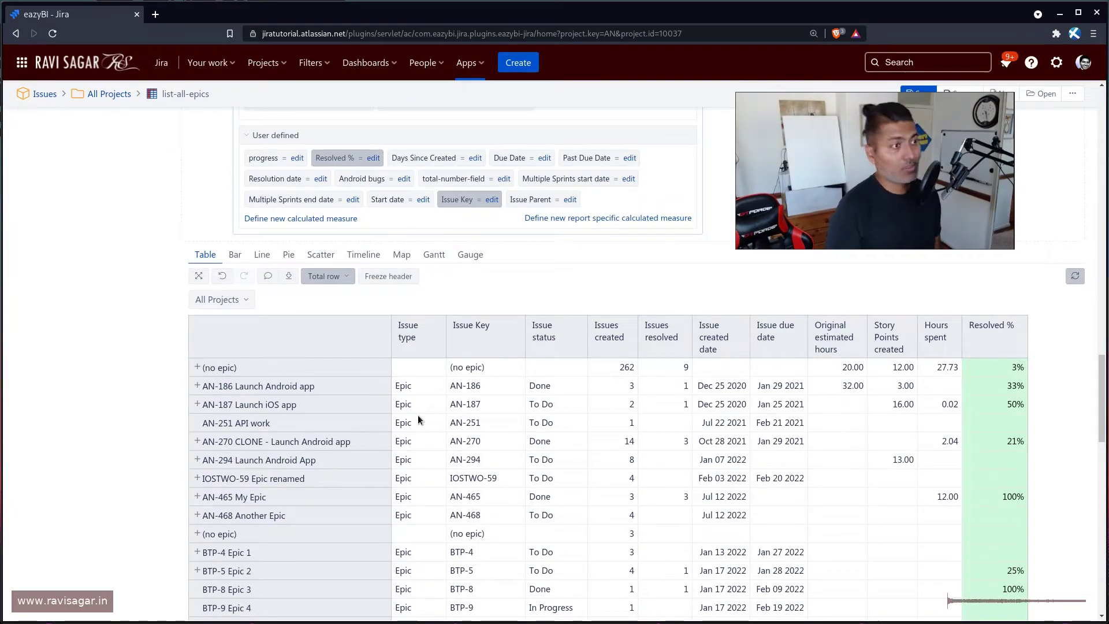
Step: Shorten the Issue Parent measure's formula to [Issue].CurrentHierarchyMember by removing .Parent, and save the measure
click(569, 199)
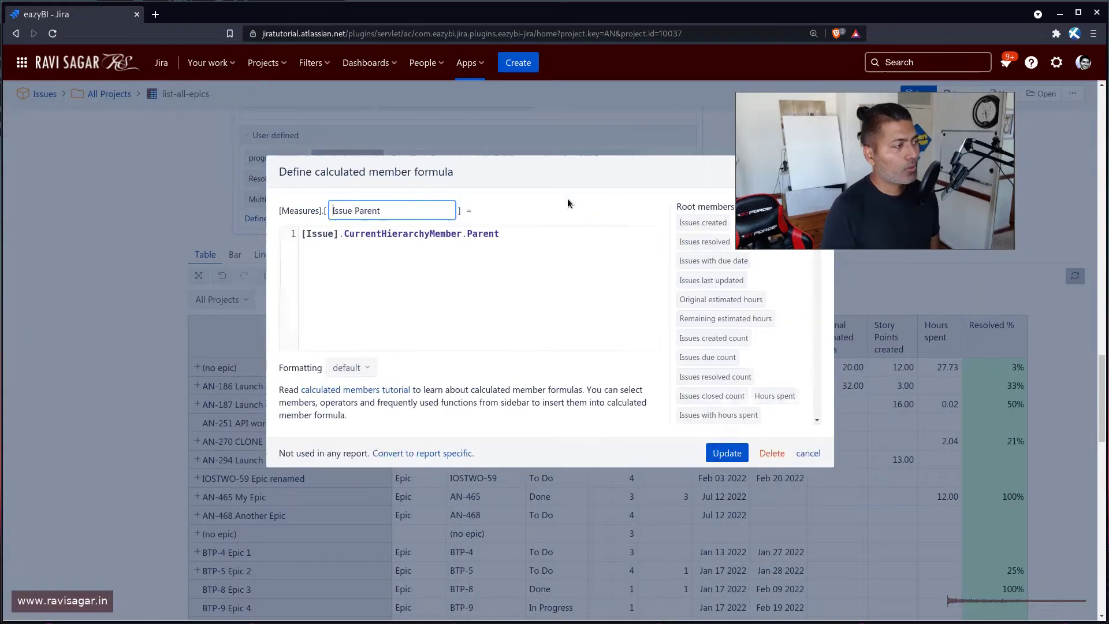
click(513, 234)
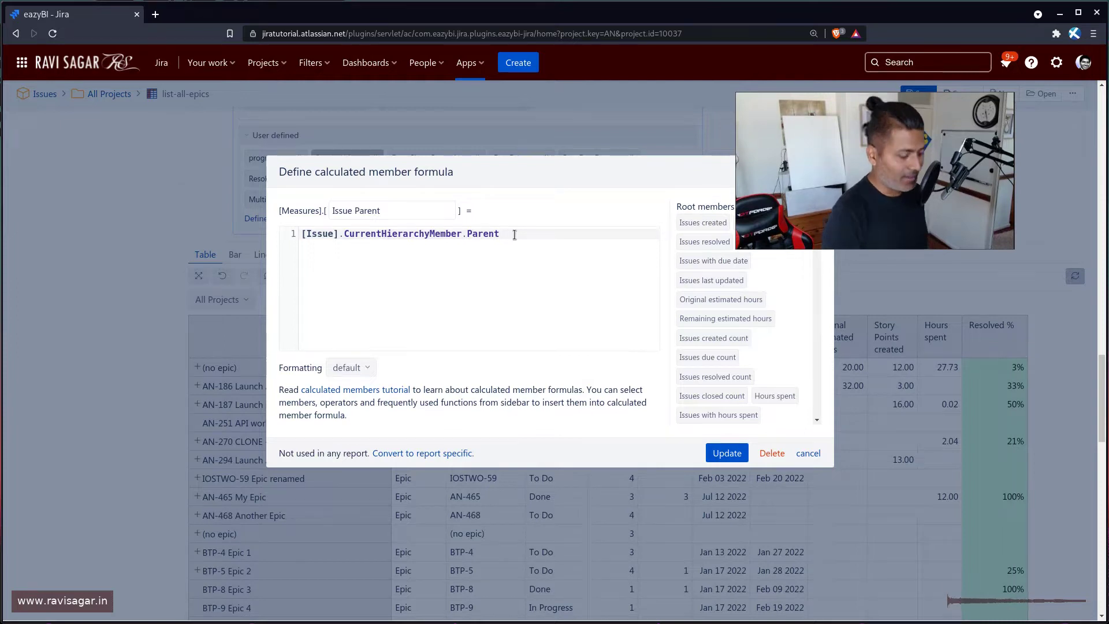
key(ctrl+shift+Left)
key(BackSpace)
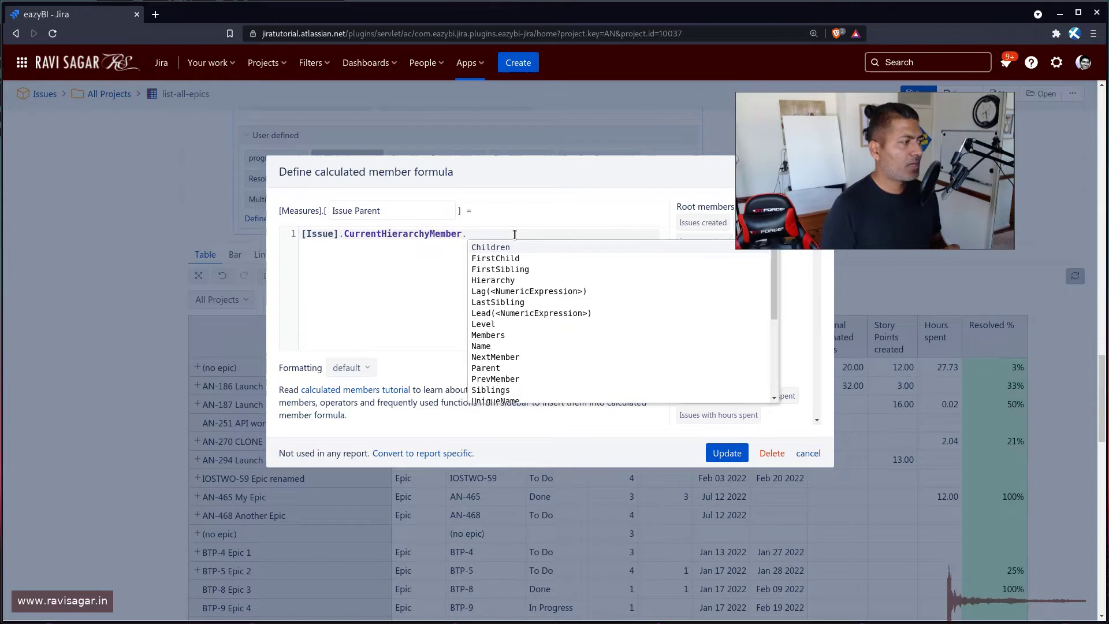
key(BackSpace)
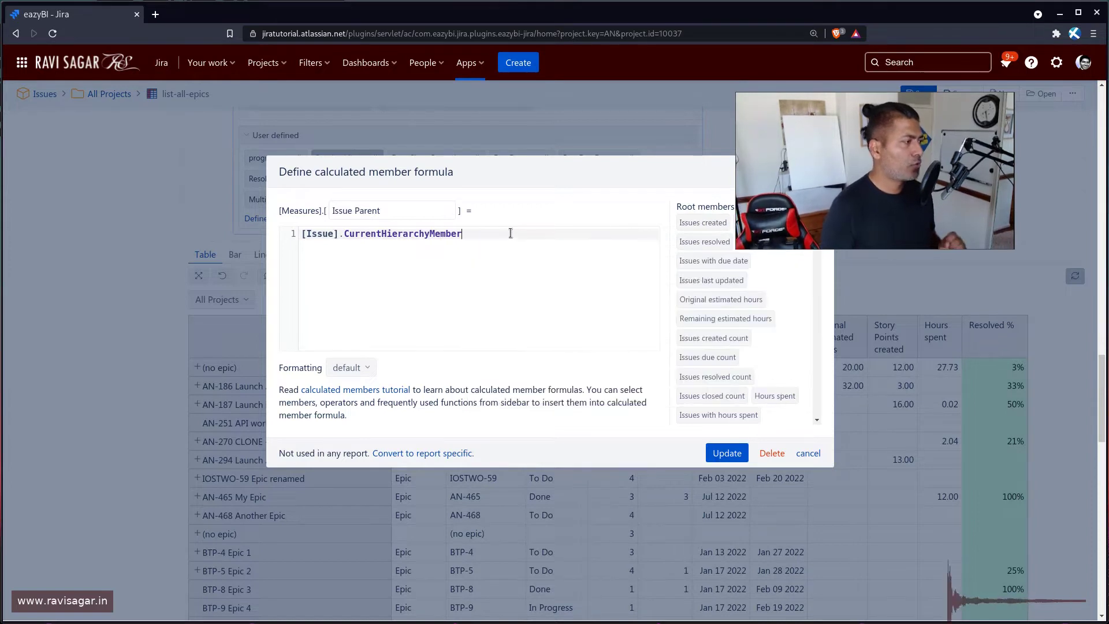
click(715, 455)
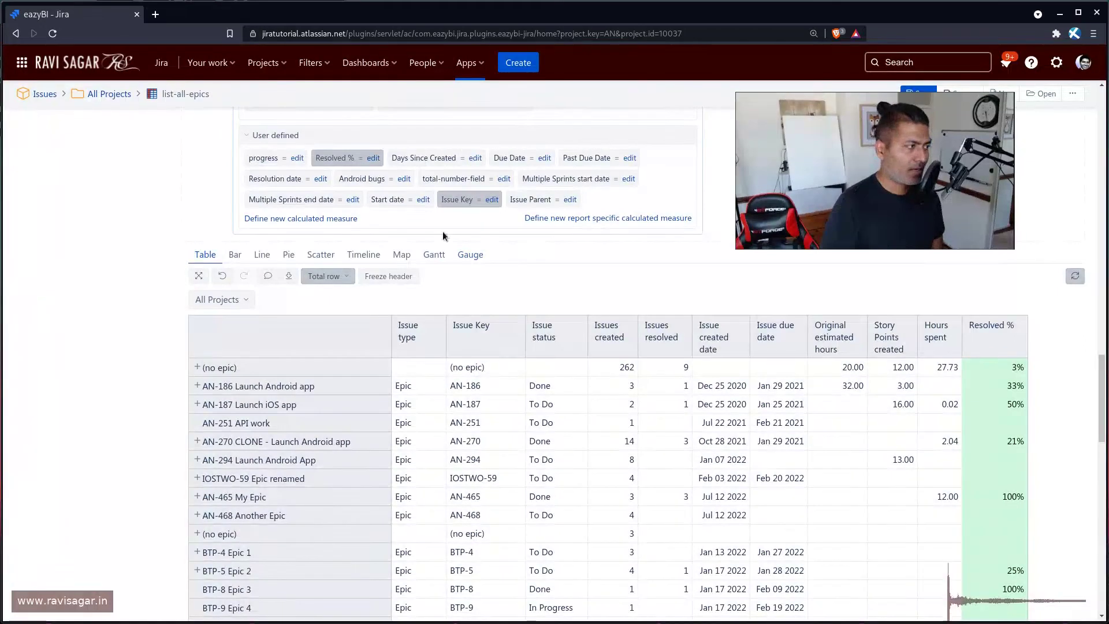
Step: Add the Issue Parent measure to the report and expand epic AN-186 Launch Android app and its story AN-204
click(528, 200)
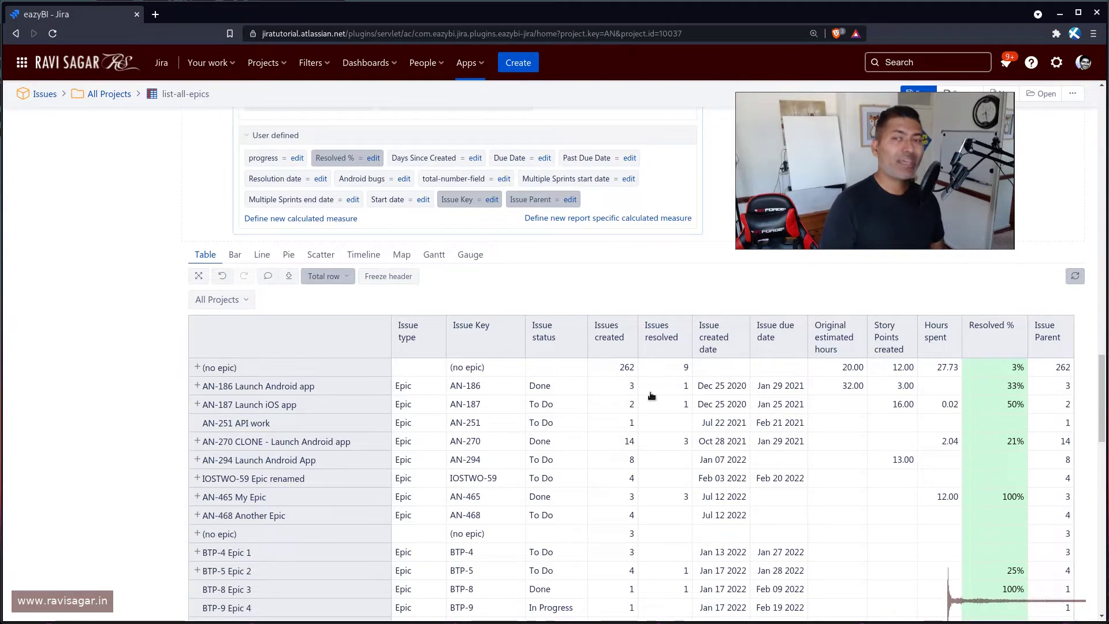
click(198, 385)
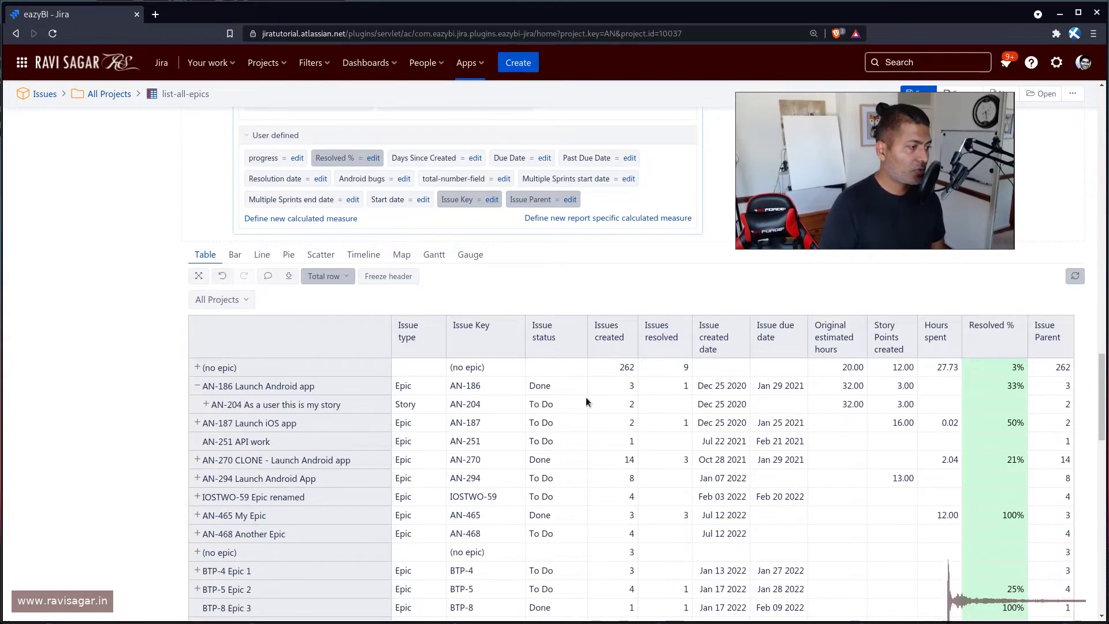
click(206, 404)
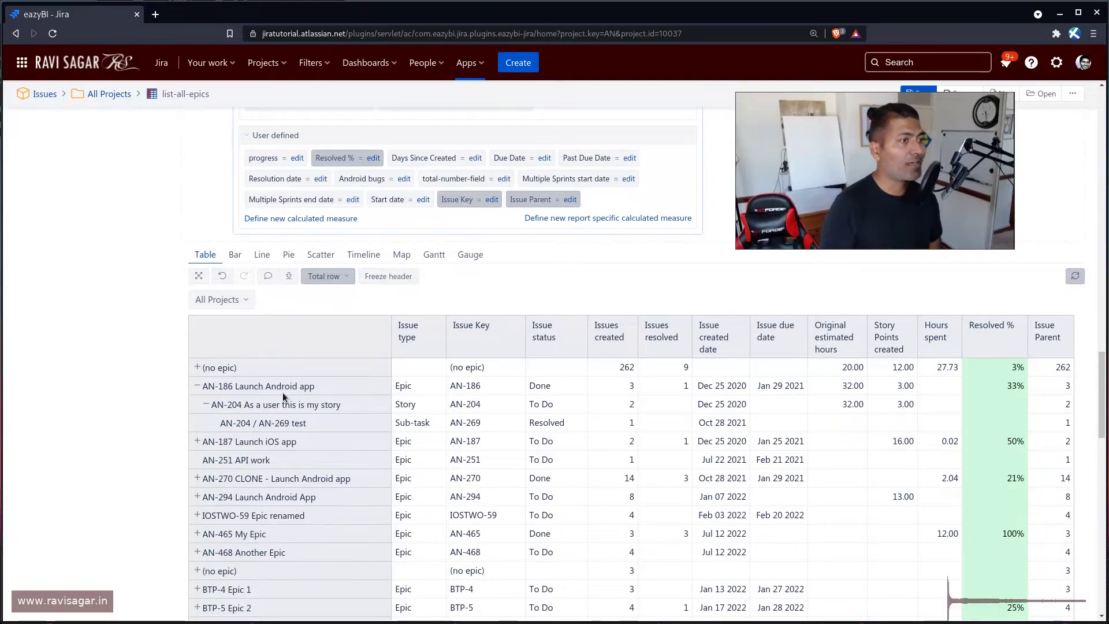
Step: Try to save the Issue Parent measure with the formula [Issue].CurrentHierarchyMember.Children
click(570, 200)
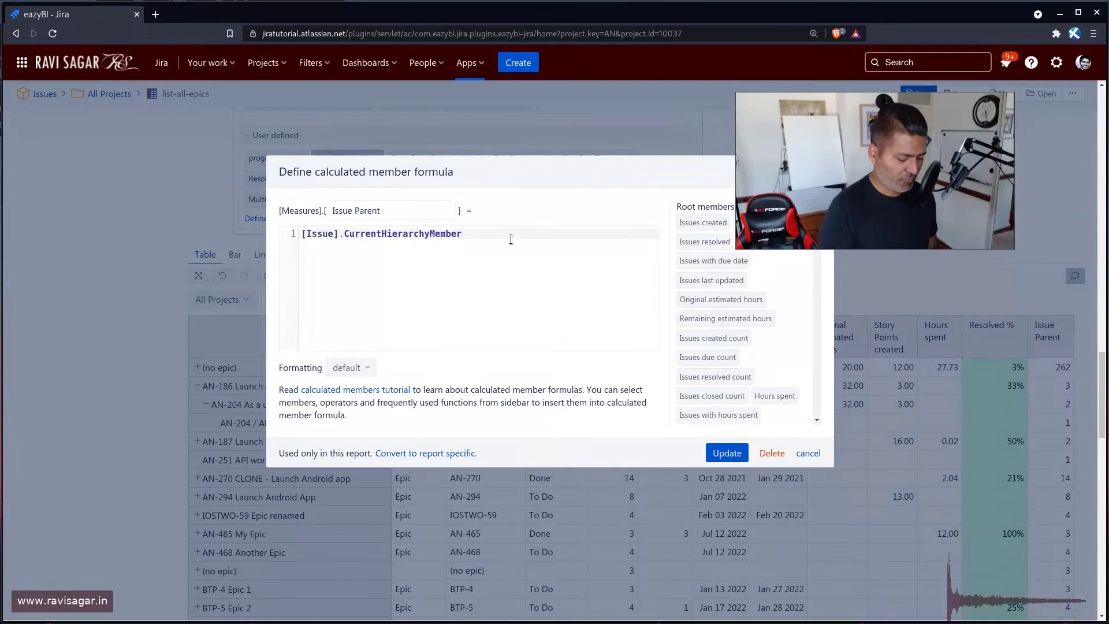
text(.c)
click(502, 247)
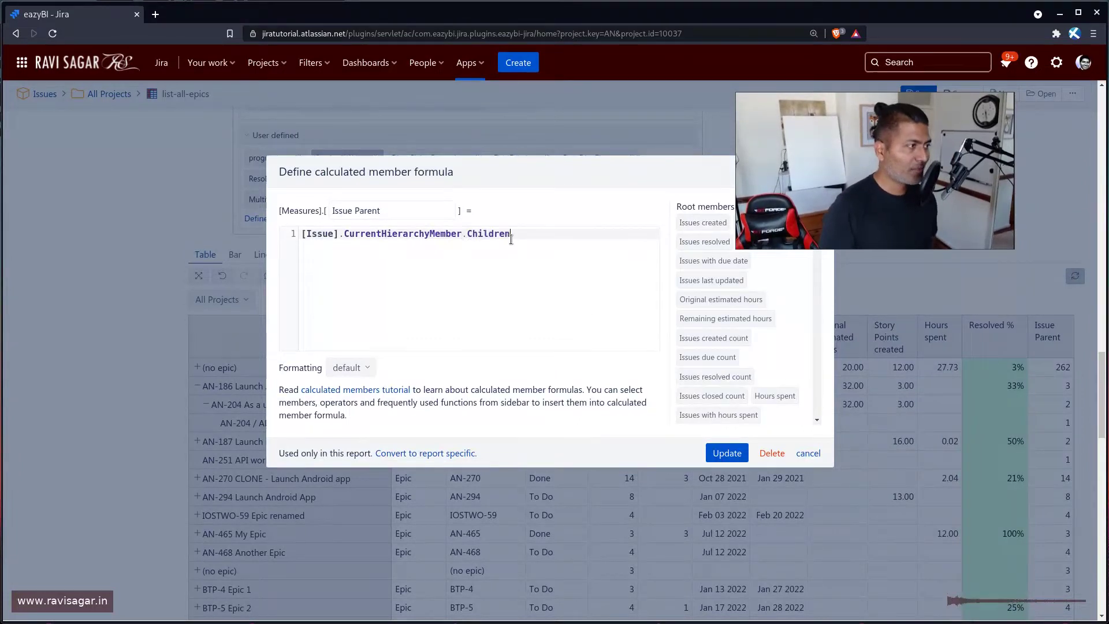
click(722, 450)
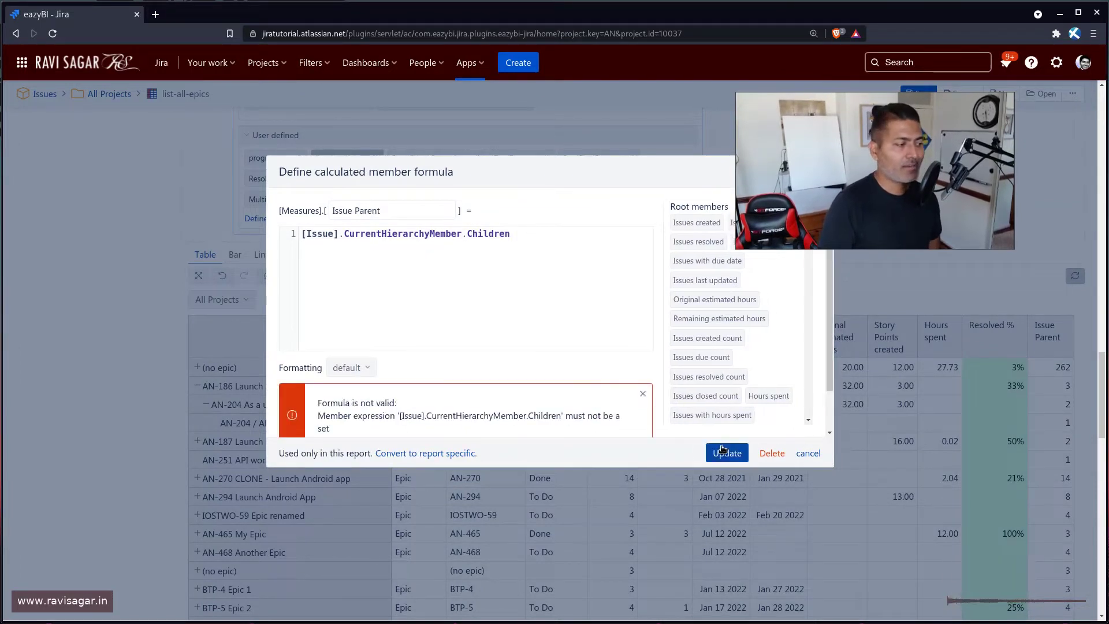
Step: Append .Count to the Issue Parent formula, save it, and expand epic AN-270 CLONE - Launch Android app to check its child issues
click(530, 230)
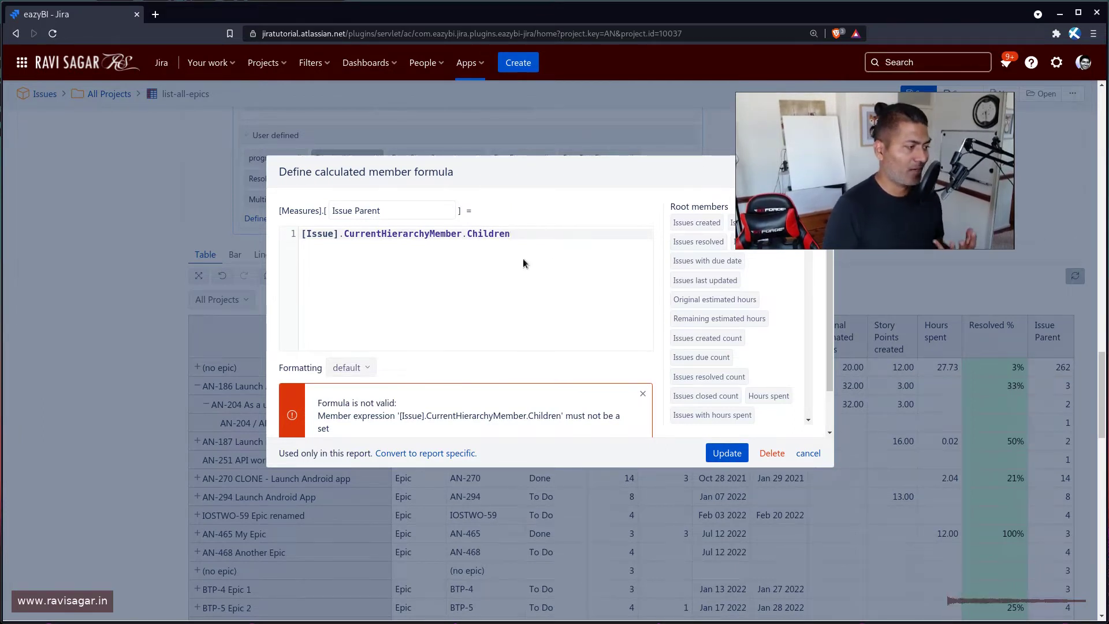
scroll(519, 261, down, 1)
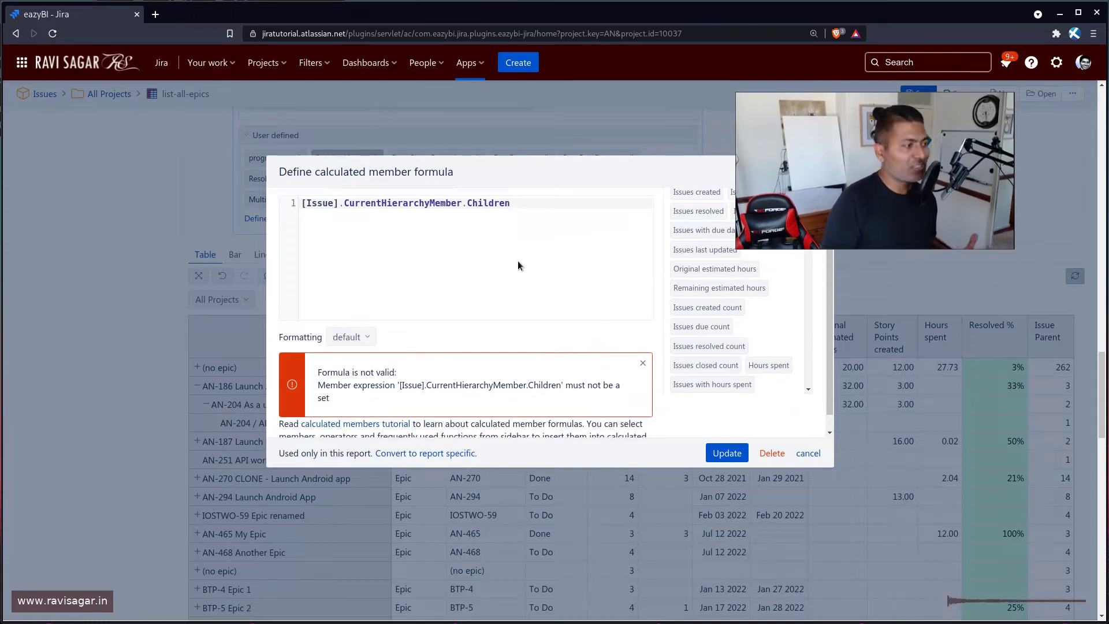
text(.Count)
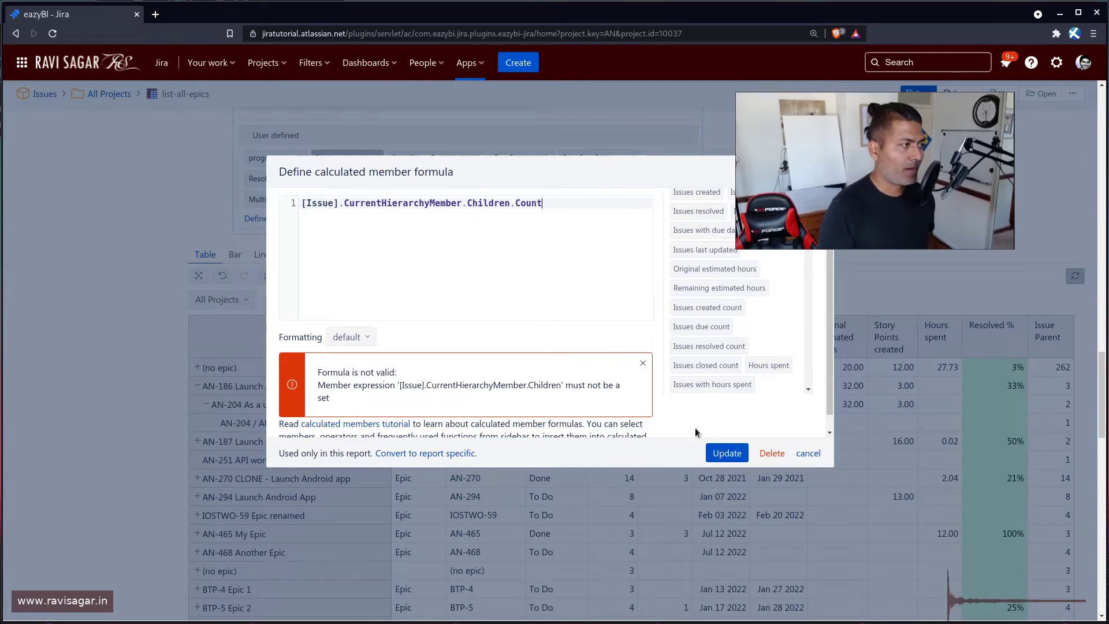
click(727, 453)
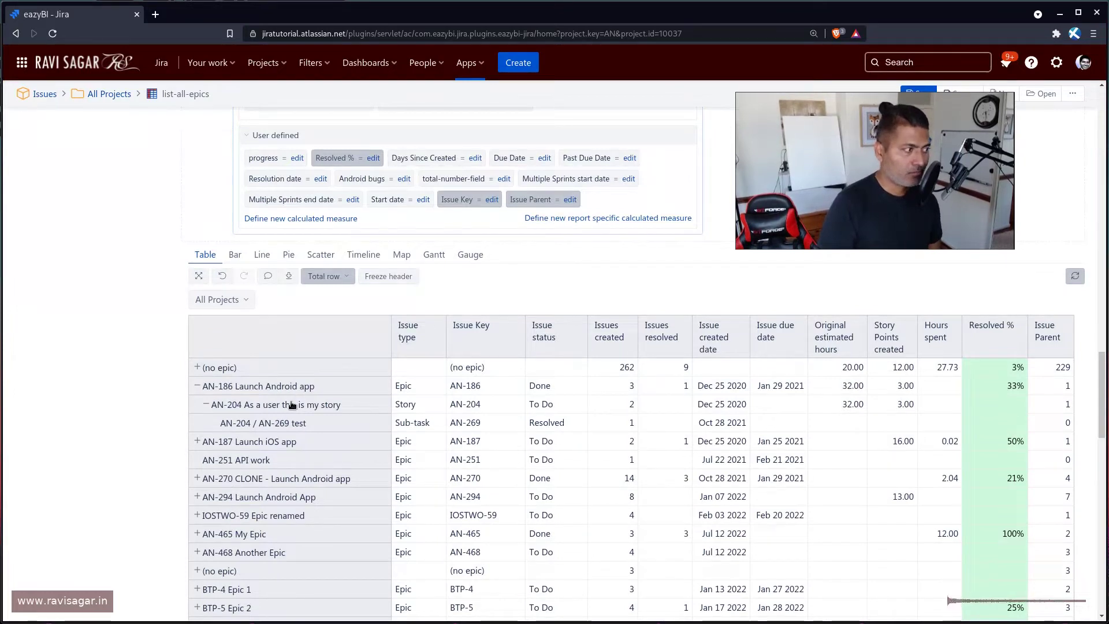
scroll(1031, 437, down, 1)
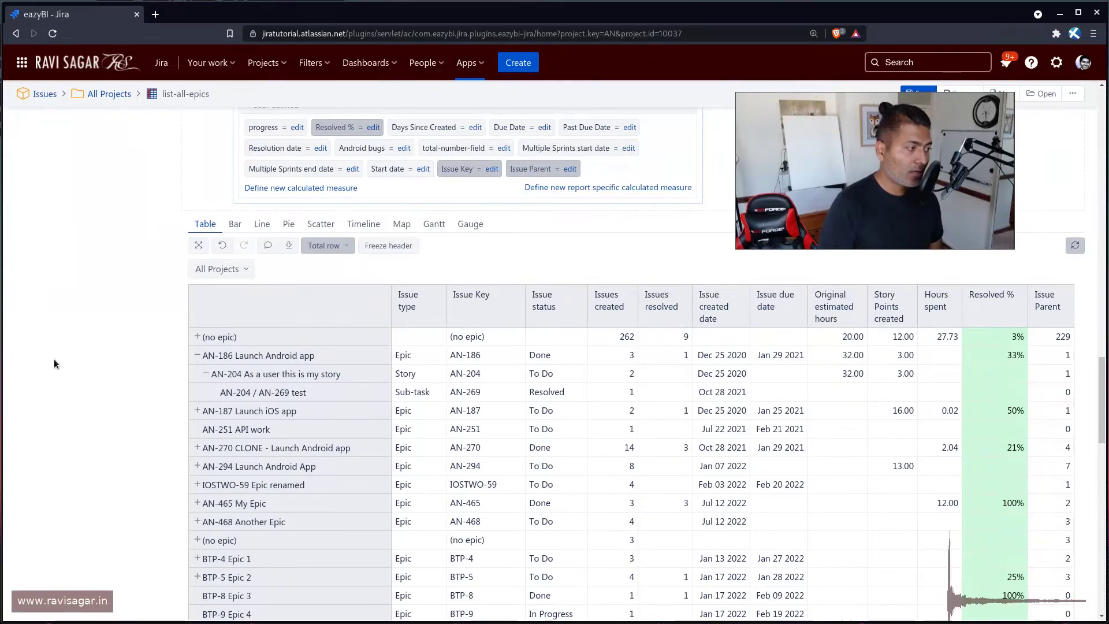
click(197, 448)
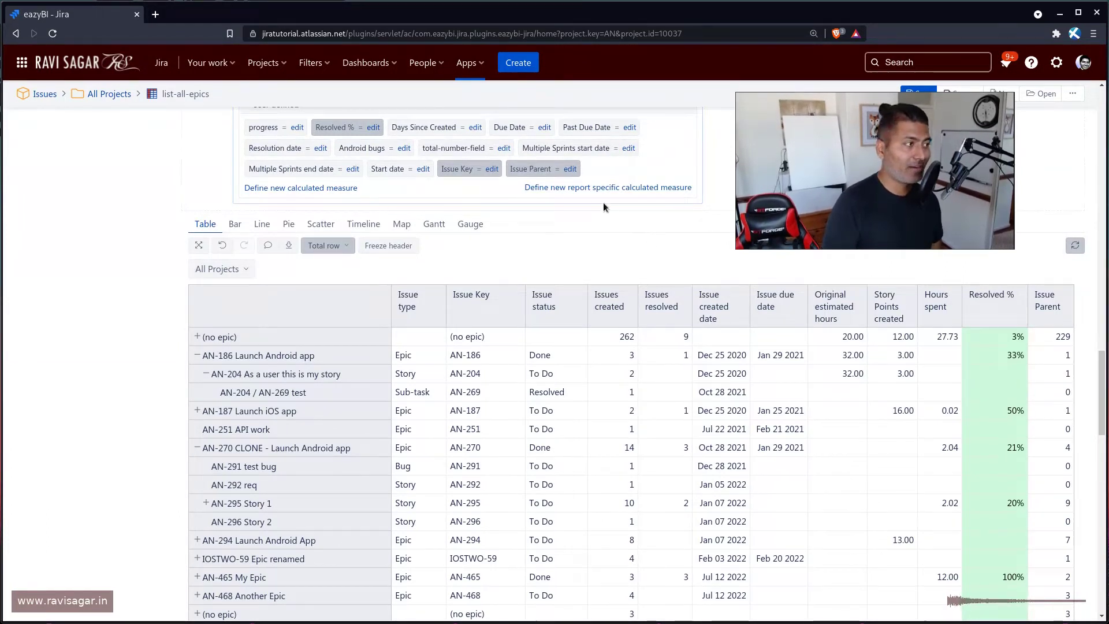
Step: Rename the Issue Parent calculated measure to Issue Children Count and save it
click(570, 169)
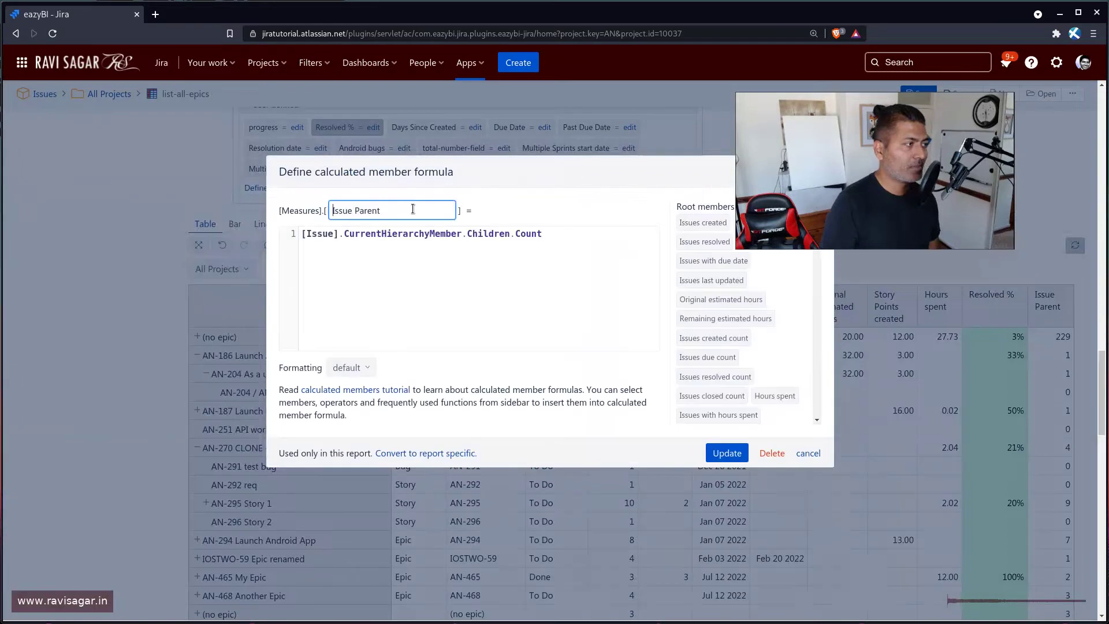
double_click(413, 209)
text(Child)
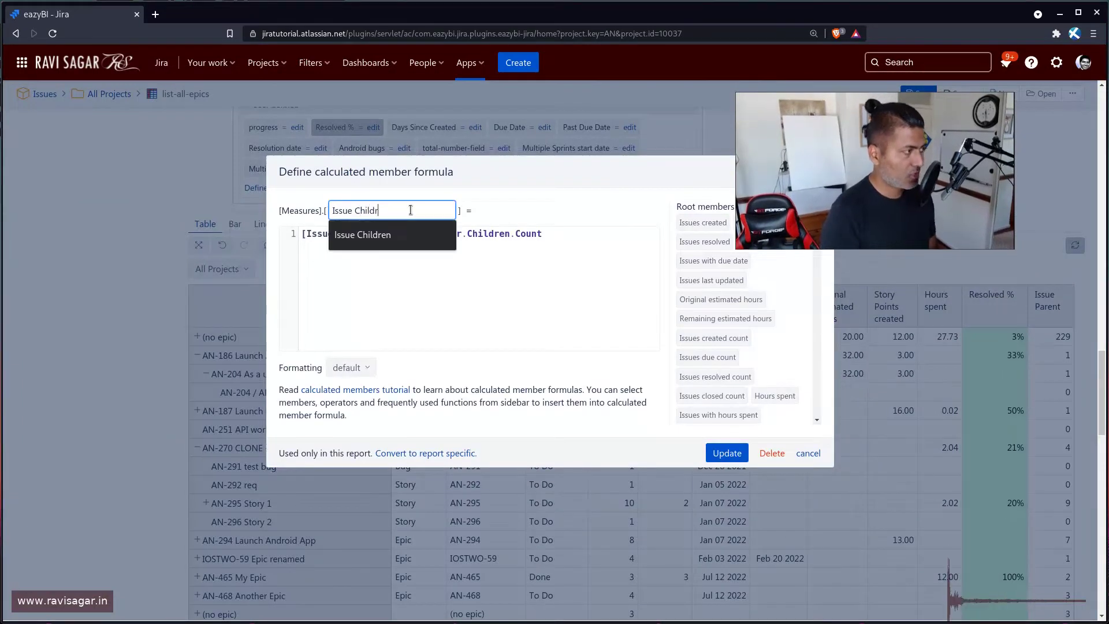
key(Return)
text(Count)
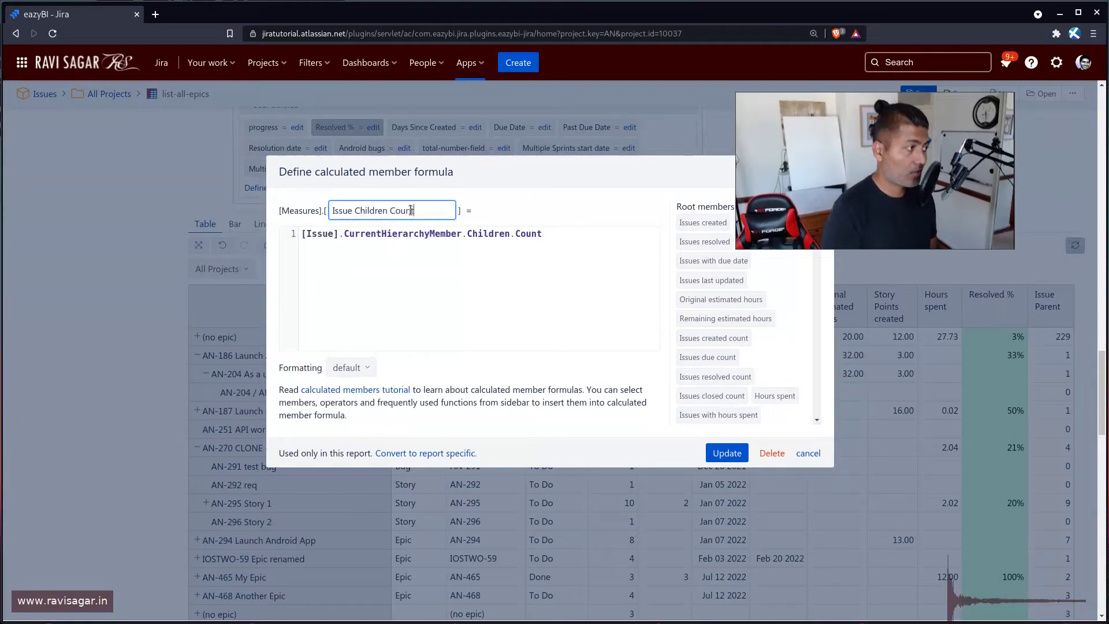
click(721, 452)
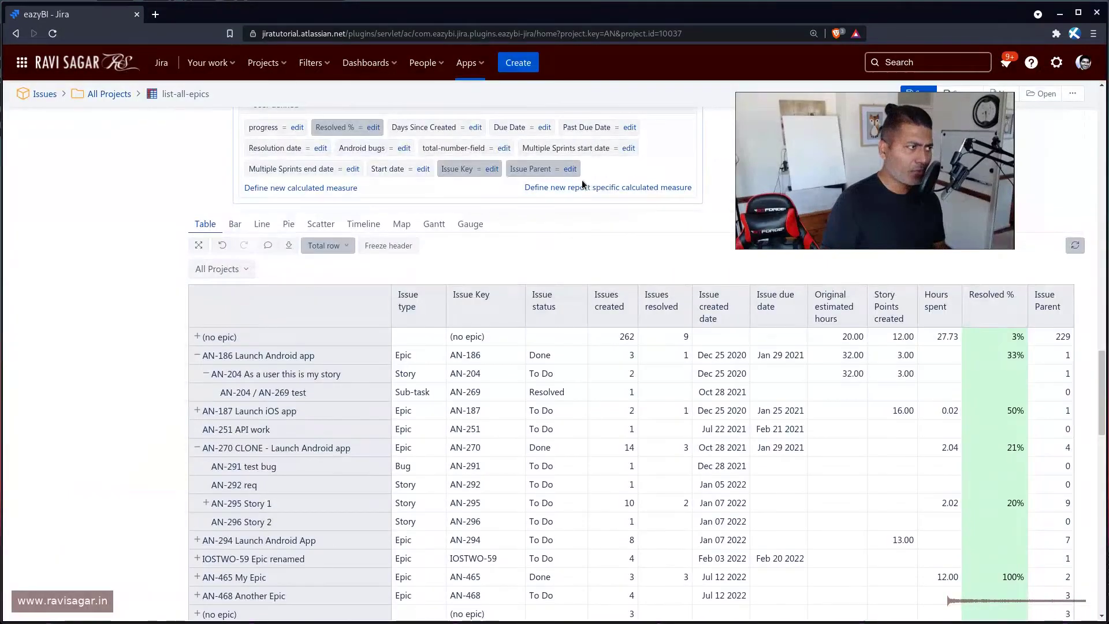
Step: Start a new calculated measure and name it Issue Parent
click(345, 188)
text(Iss)
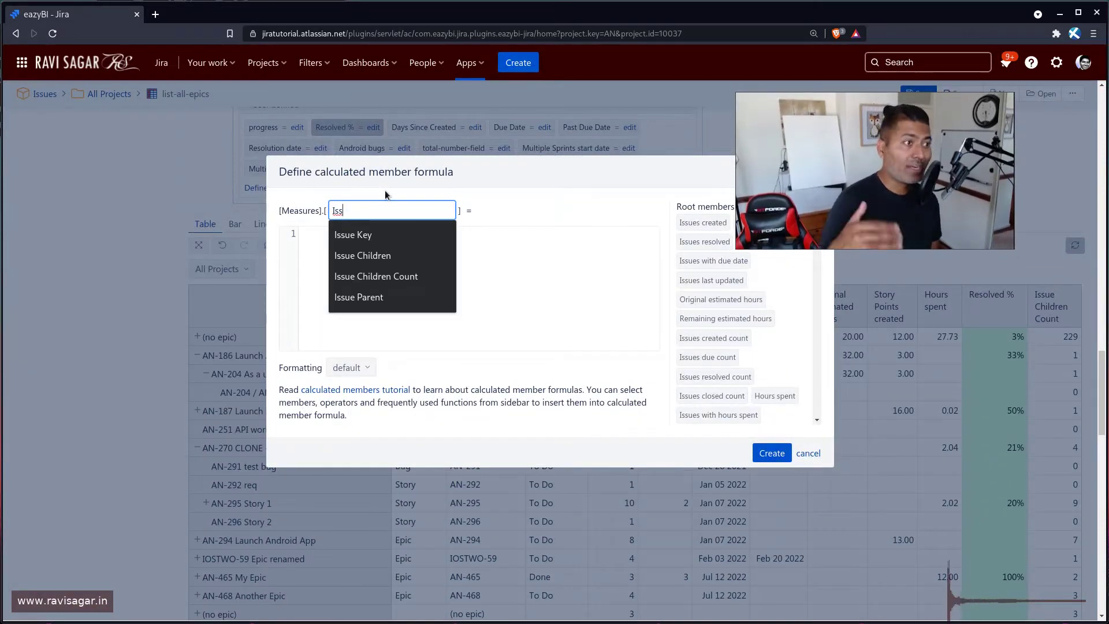
key(Up)
key(Return)
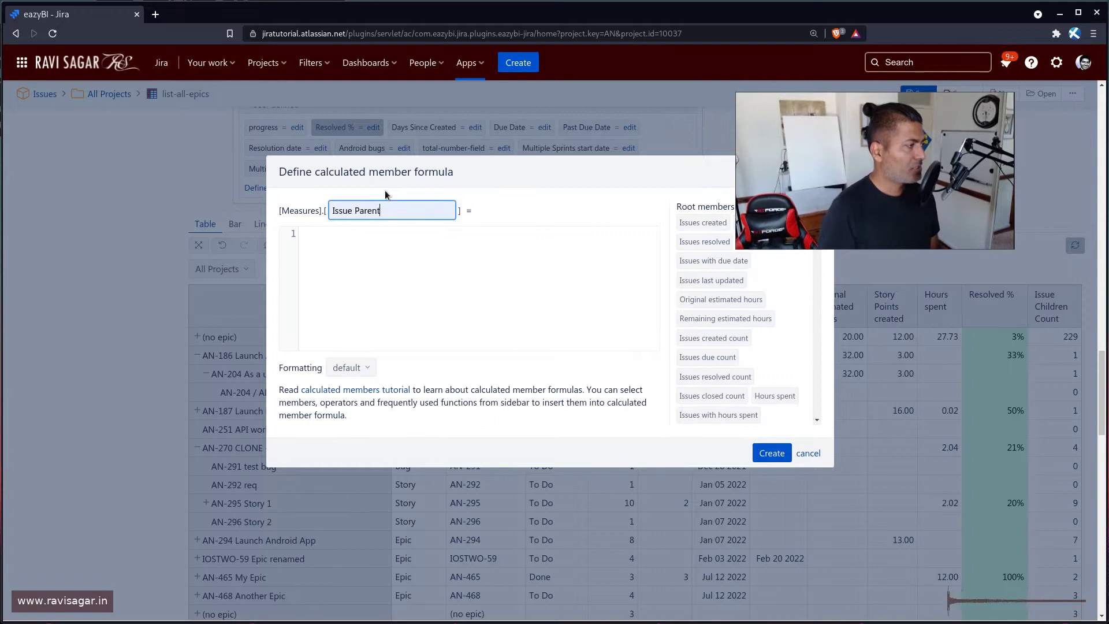
Step: Enter the formula [Issue].CurrentHierarchyMember.Parent for the new measure and create it
click(403, 230)
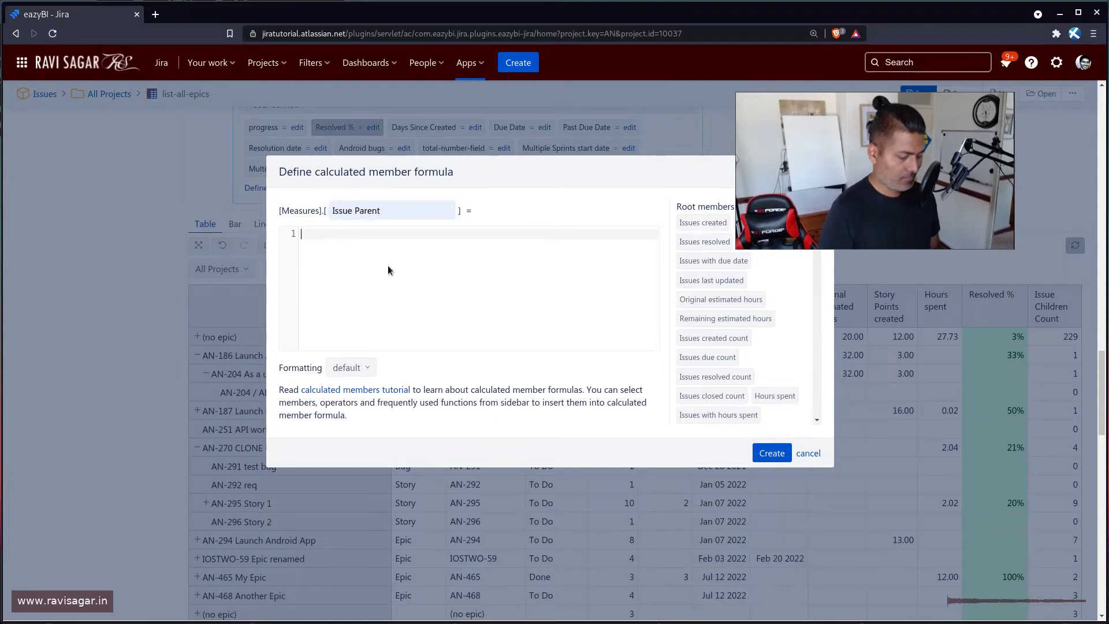
text([Is)
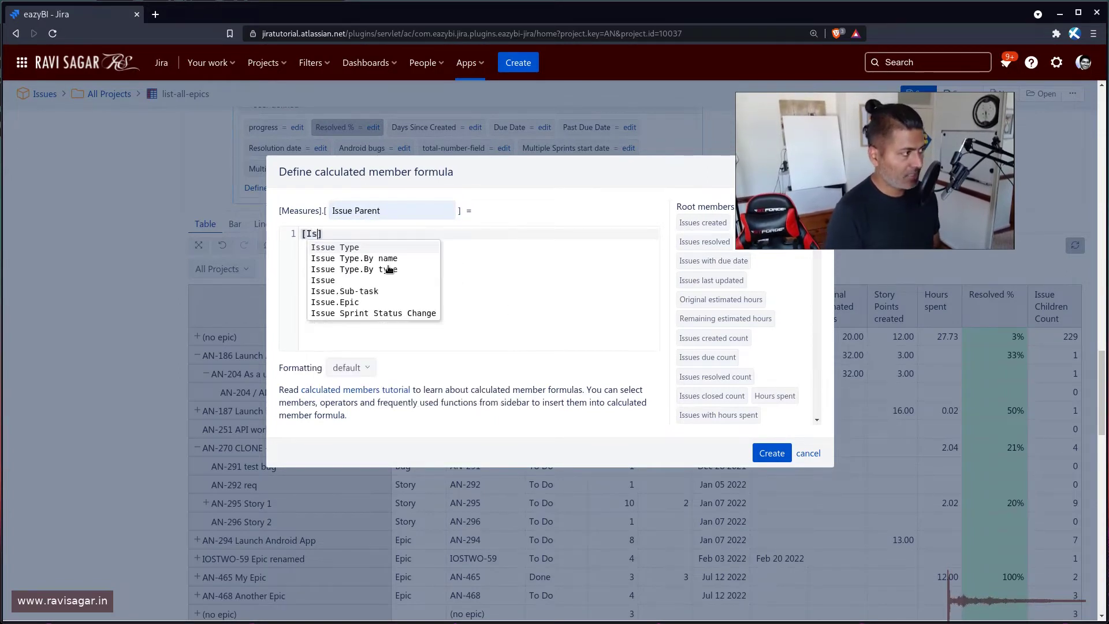
text(s)
key(Down)
key(Down)
key(Down)
key(Return)
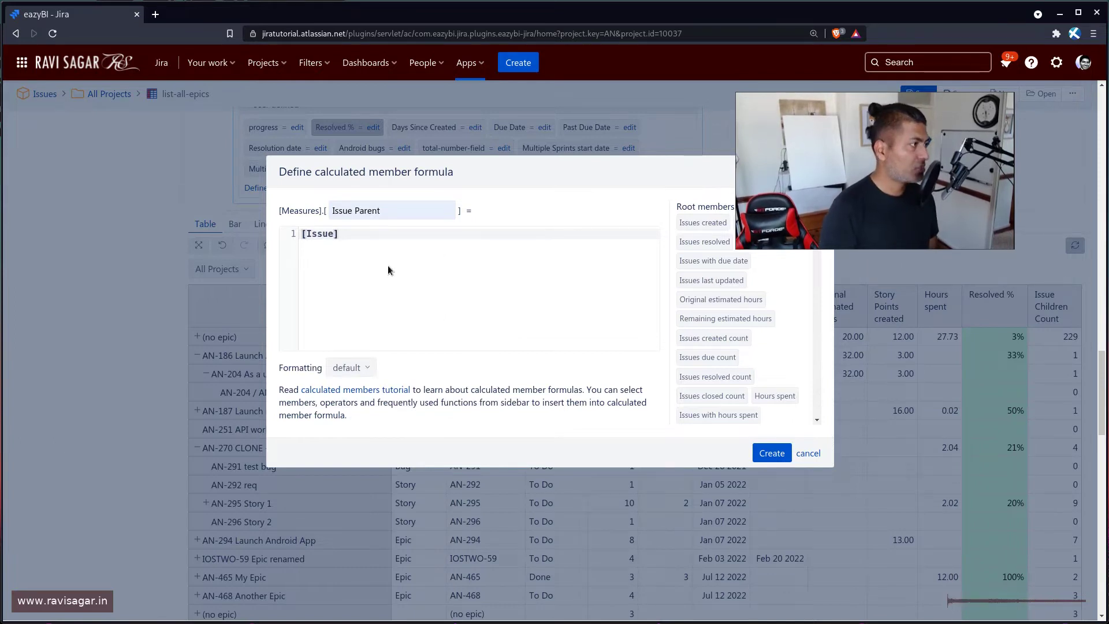
text(.)
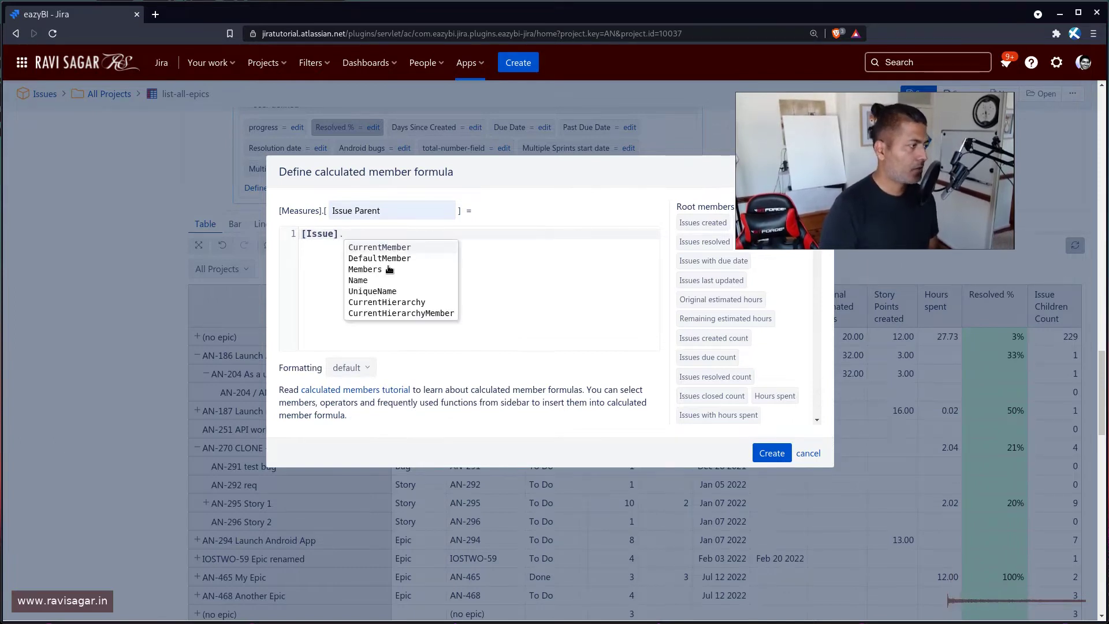
key(Up)
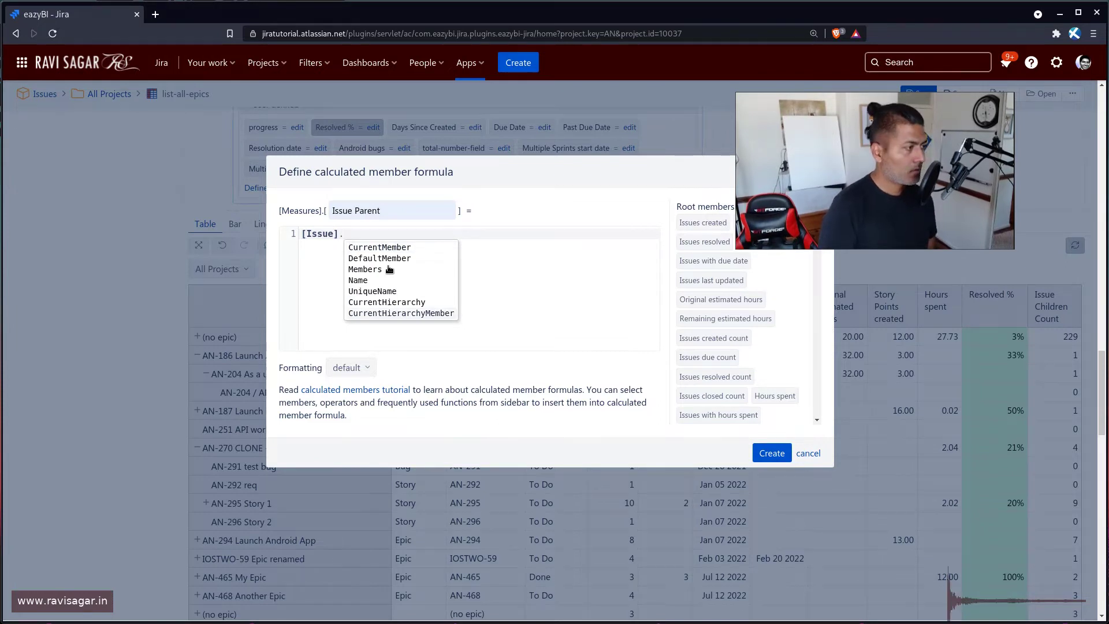
key(Return)
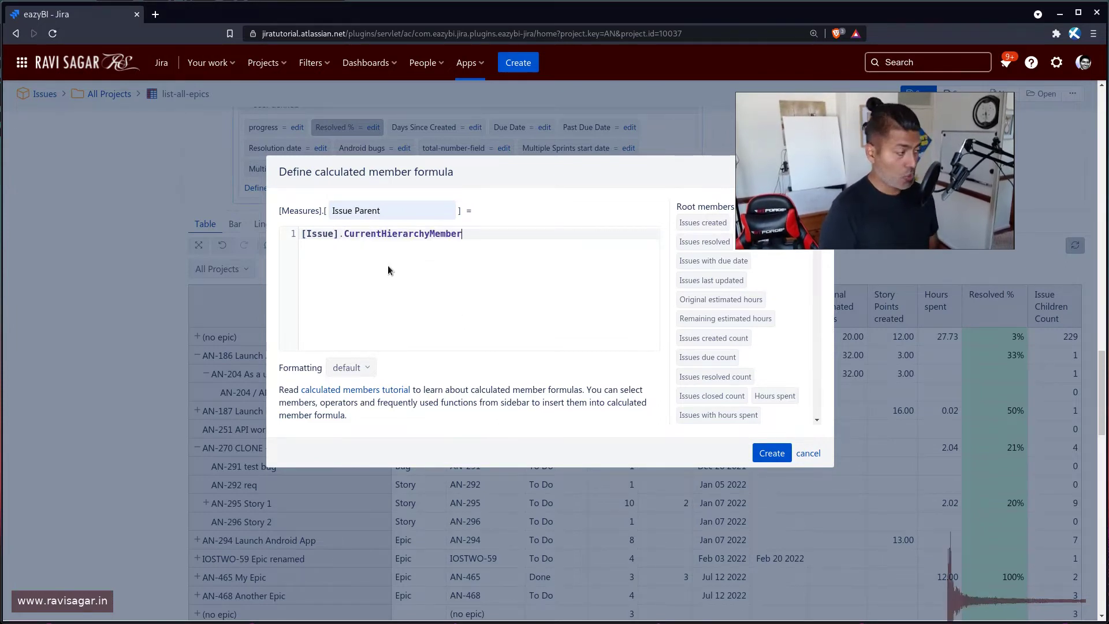
text(.Pa)
key(Return)
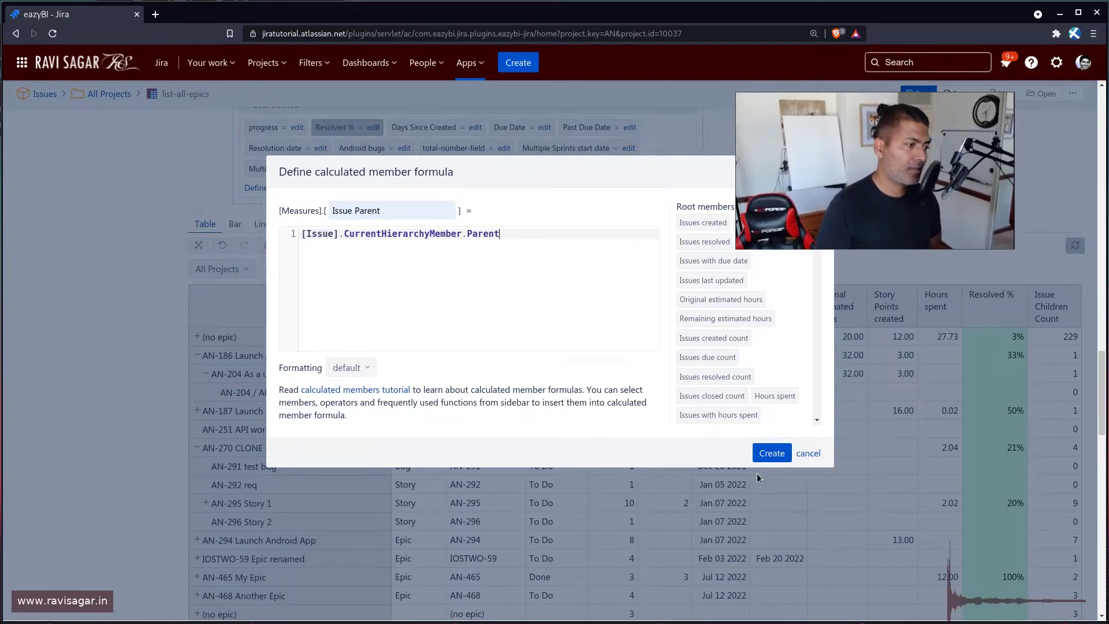
click(763, 452)
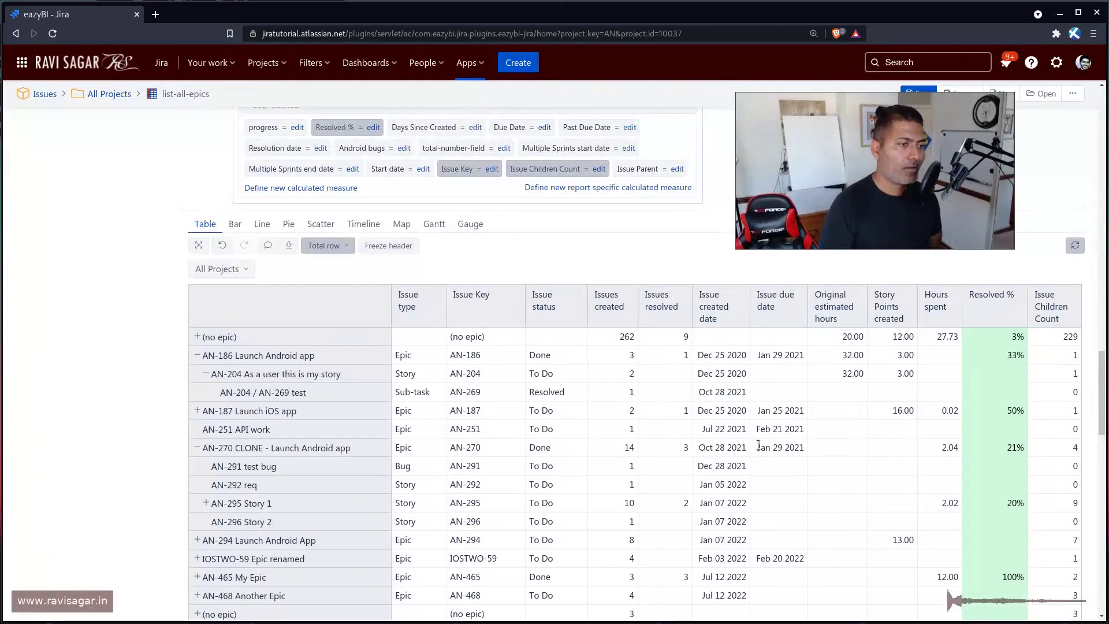
Step: Add the new Issue Parent measure to the report and collapse the expanded AN-186 and AN-270 epics
click(634, 168)
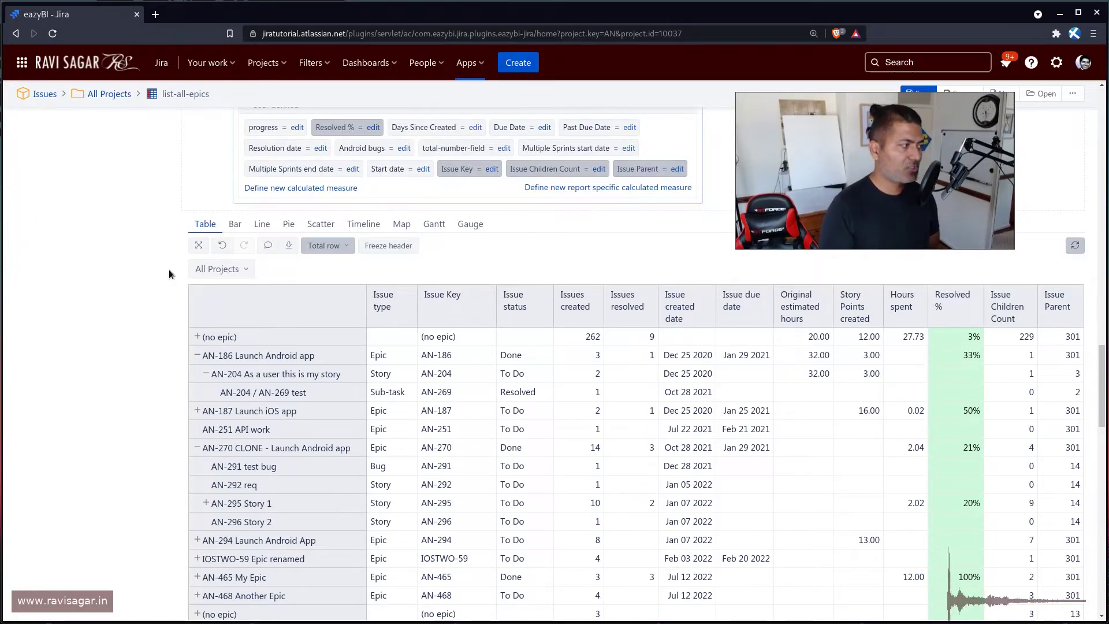
click(198, 356)
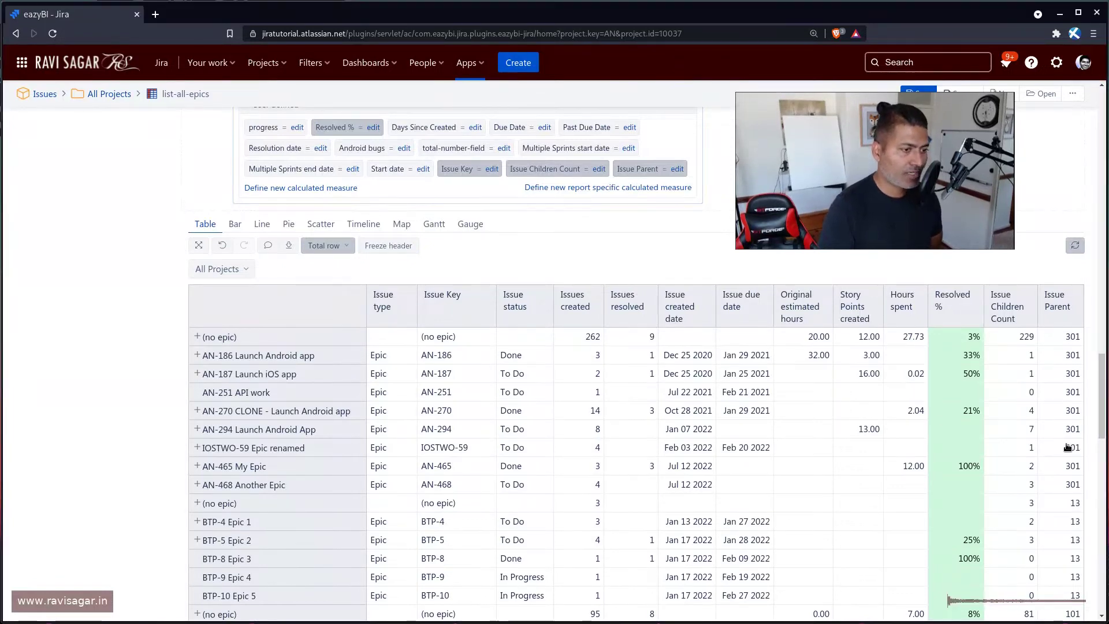
Step: Review the Issue Parent values in the report table and open the Jira home page in a separate browser tab
scroll(1068, 462, down, 2)
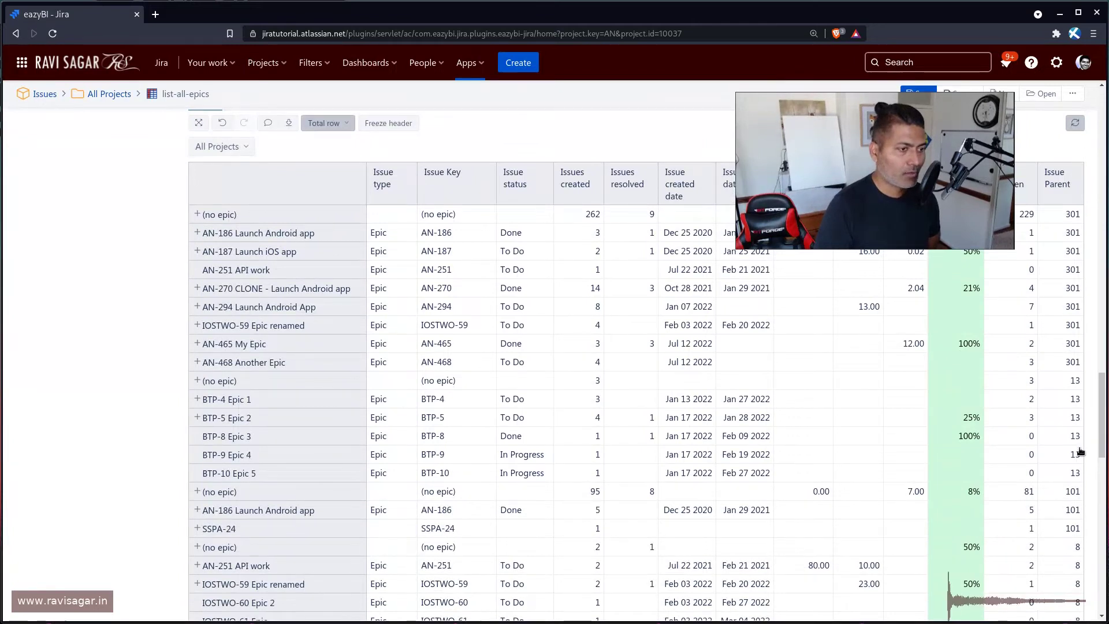
scroll(1078, 454, up, 3)
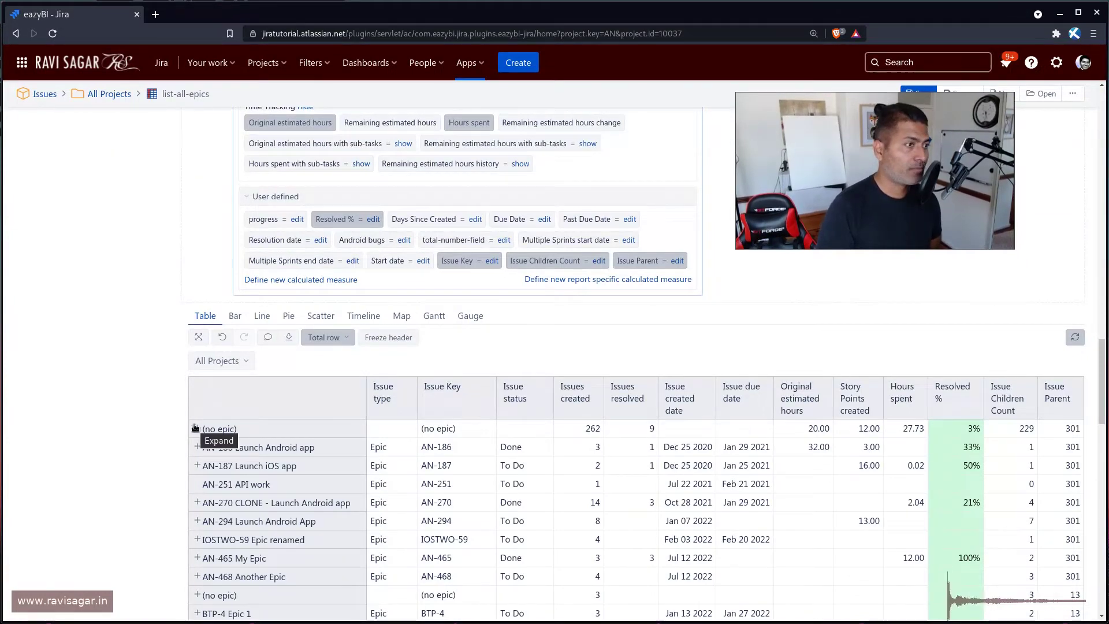
scroll(448, 160, up, 2)
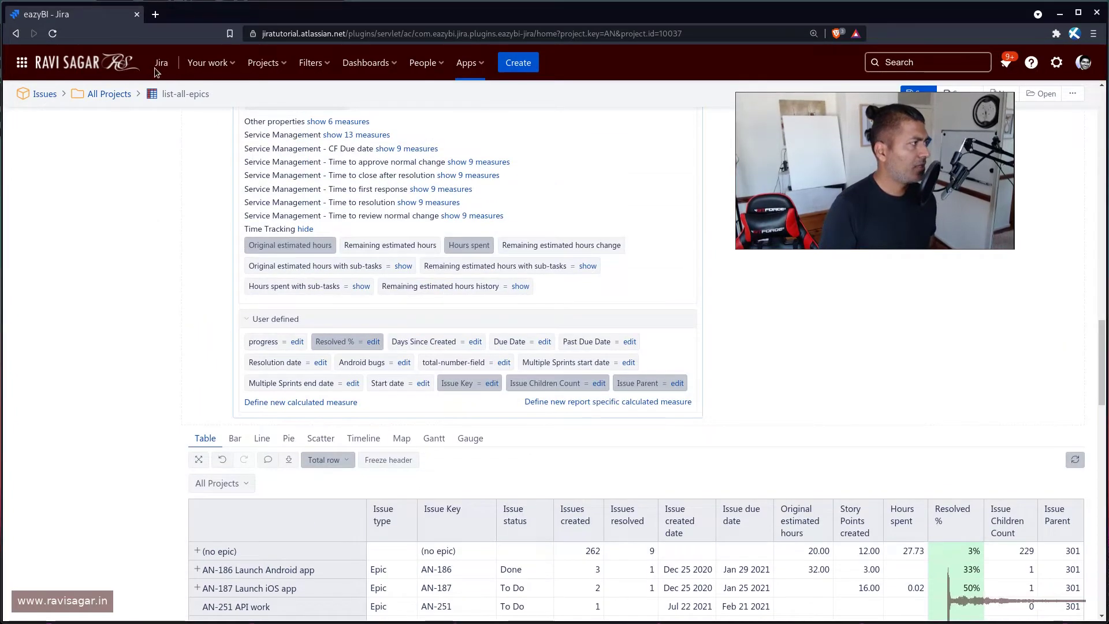
right_click(92, 71)
key(Escape)
middle_click(91, 63)
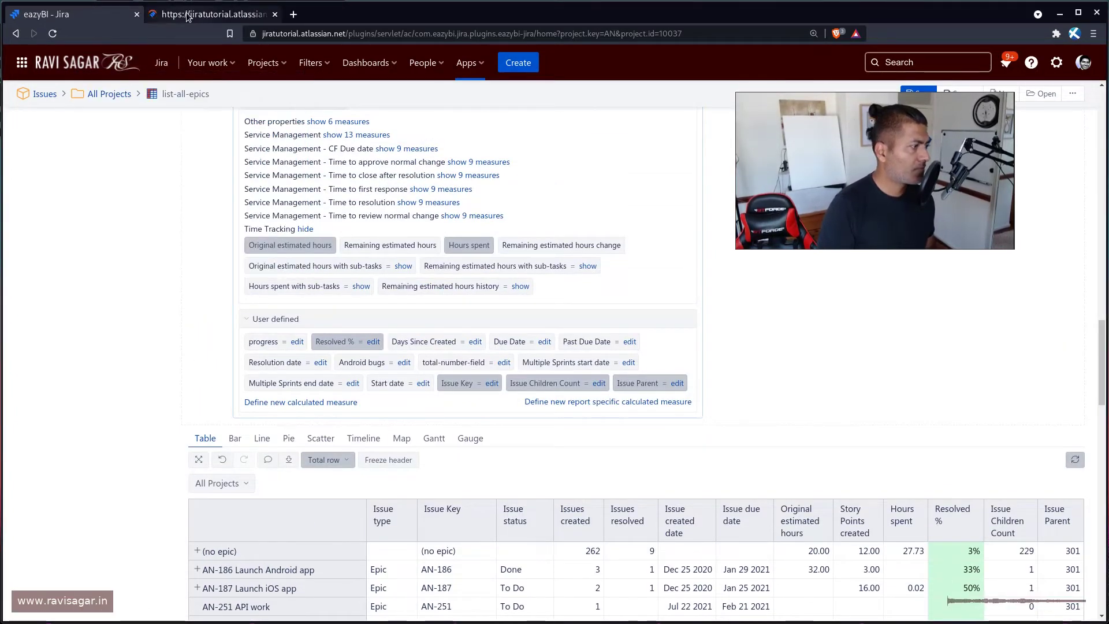
click(208, 14)
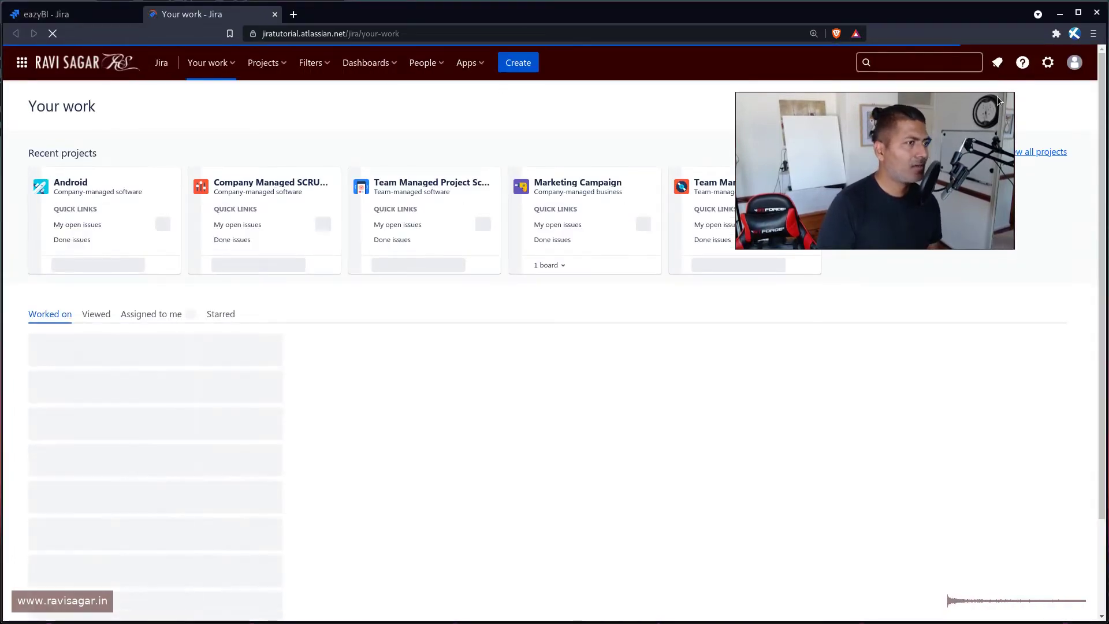
Step: Open the recently viewed epic AN-465 My Epic from the Jira search
click(907, 60)
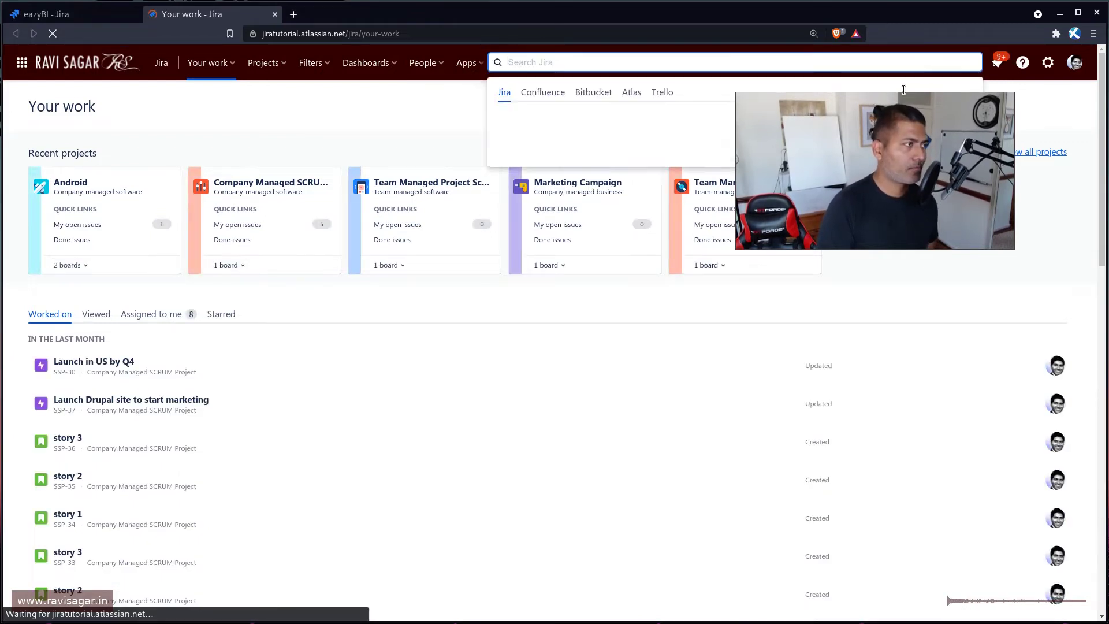
click(924, 55)
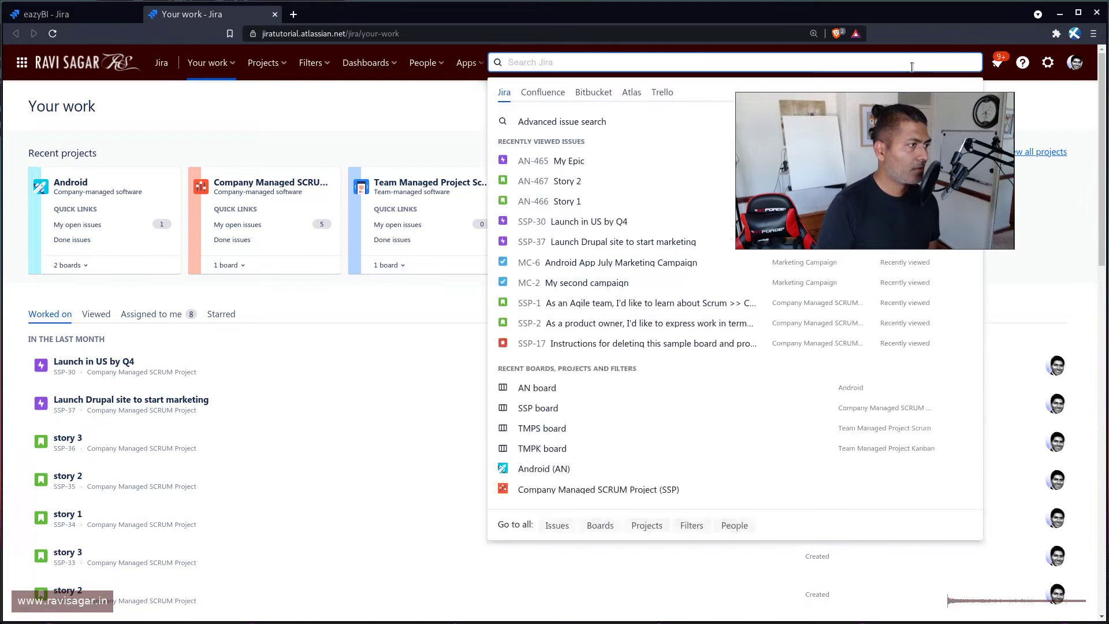
click(918, 62)
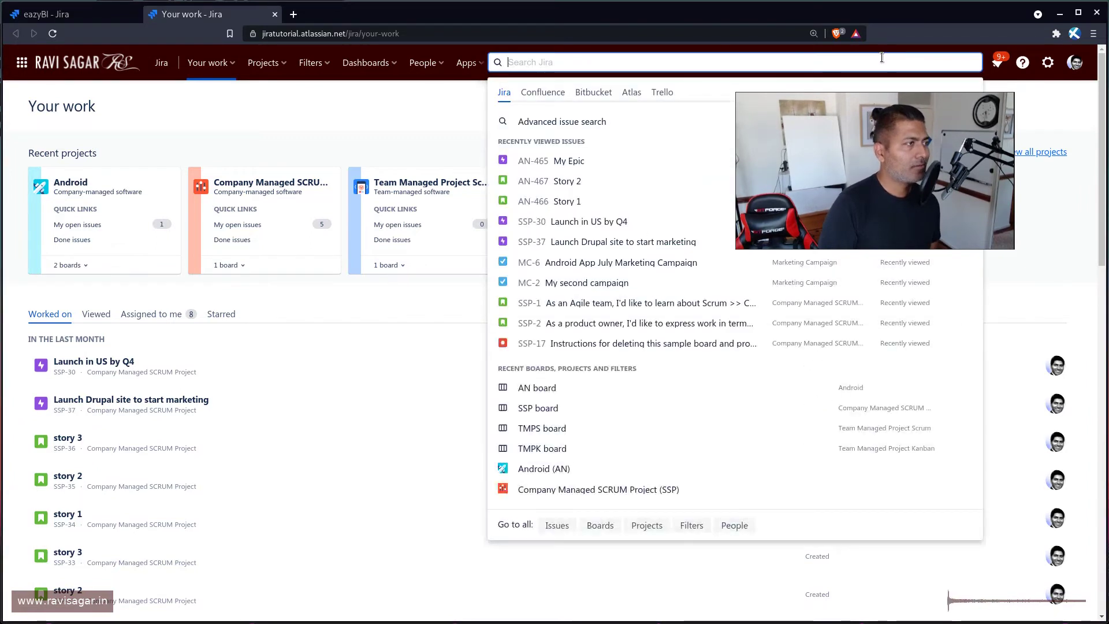
click(528, 167)
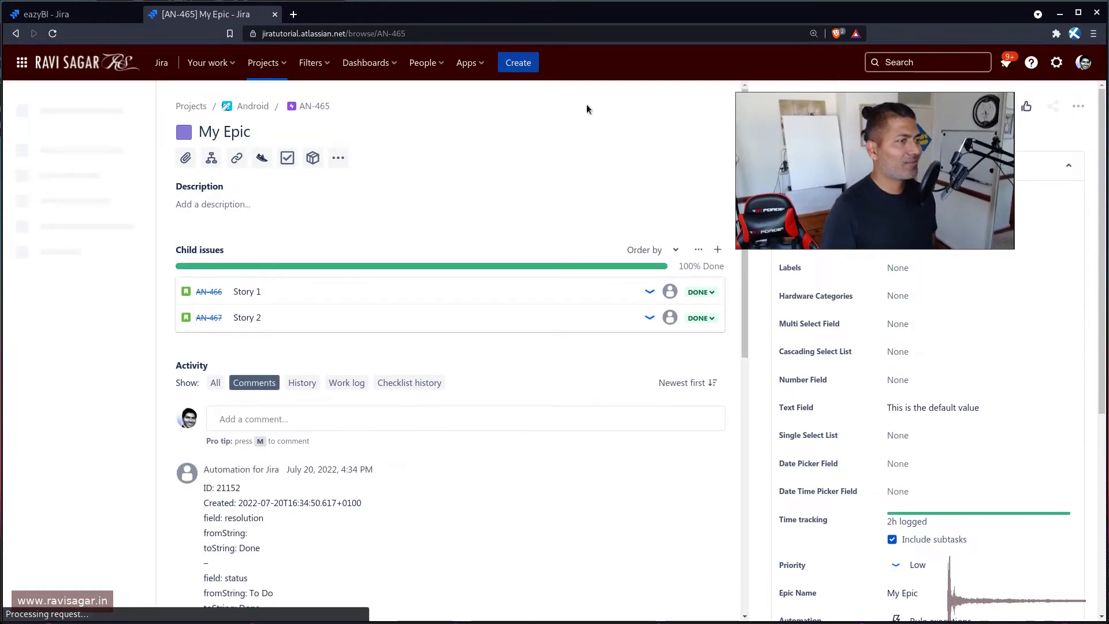
Step: Go to the list of all issues and run the JQL query project = Android
click(914, 61)
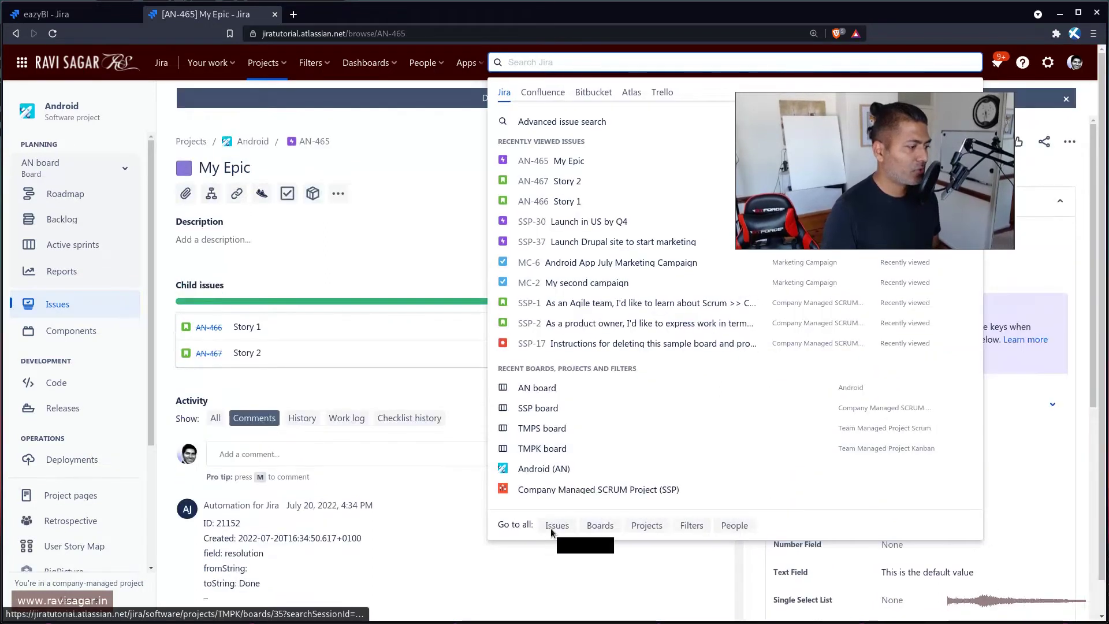
click(549, 526)
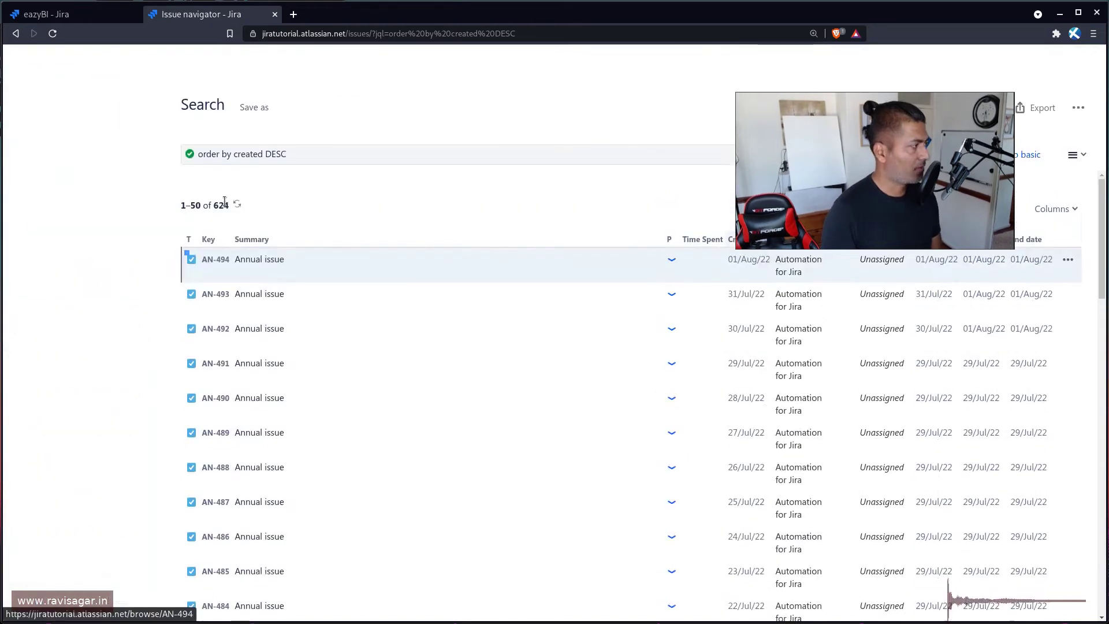
click(379, 150)
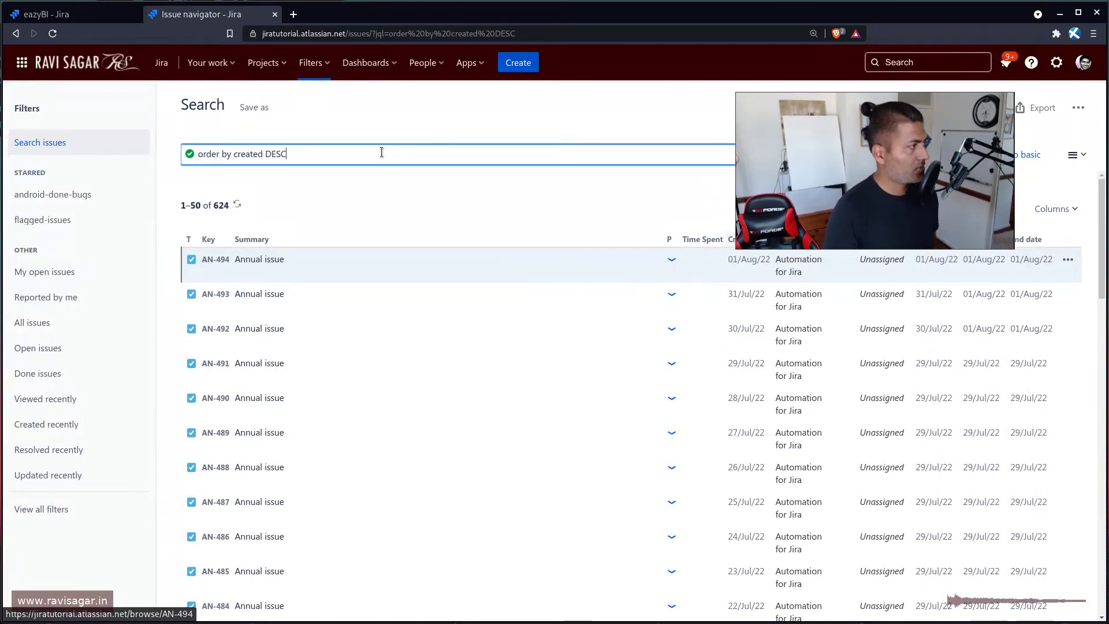
key(ctrl+a)
text(pre)
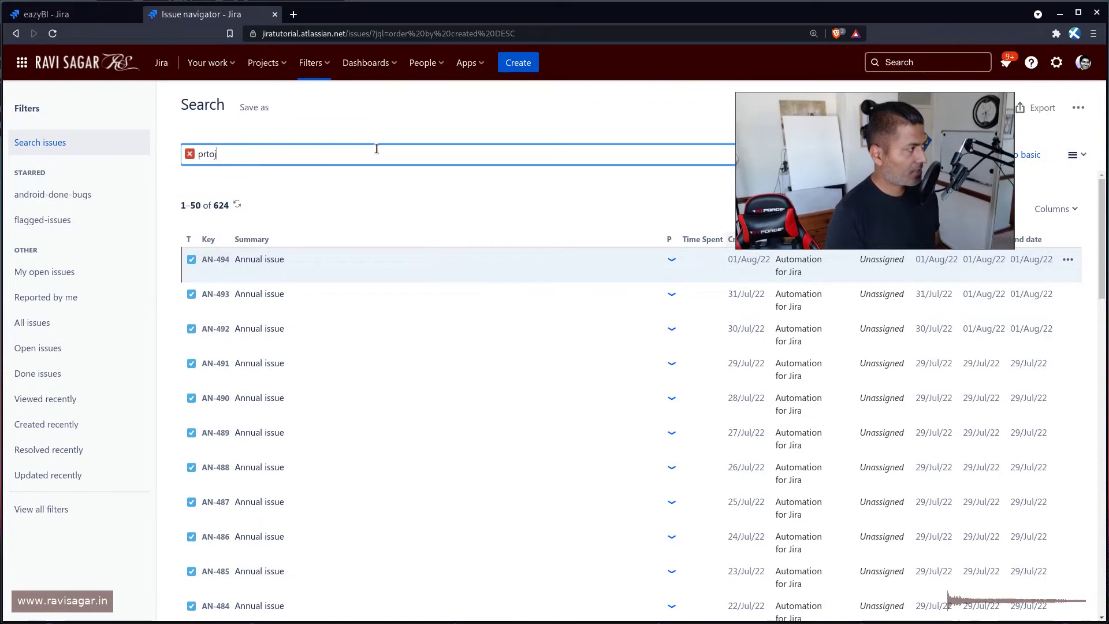
key(BackSpace)
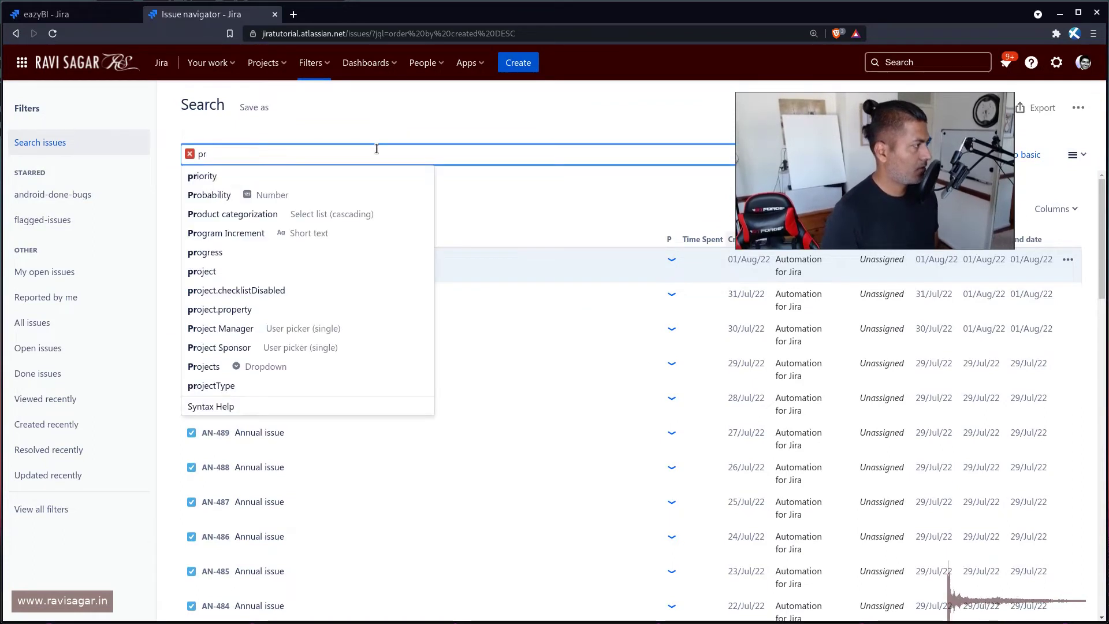
key(Down)
key(Down)
key(Down)
key(Down)
key(Down)
key(Down)
key(Return)
text(= )
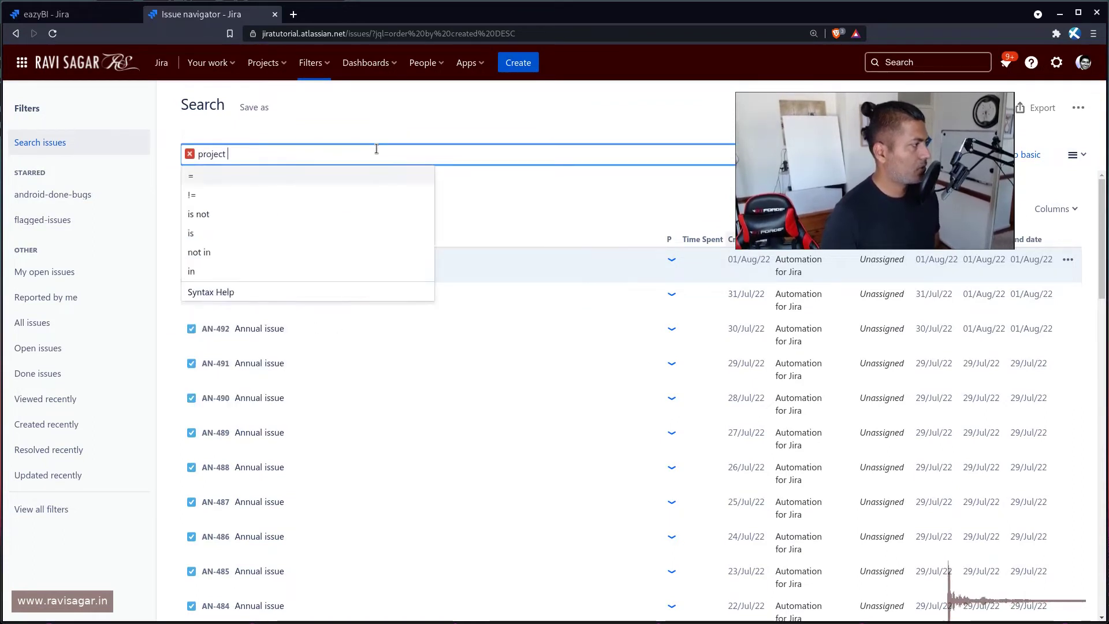
text(A)
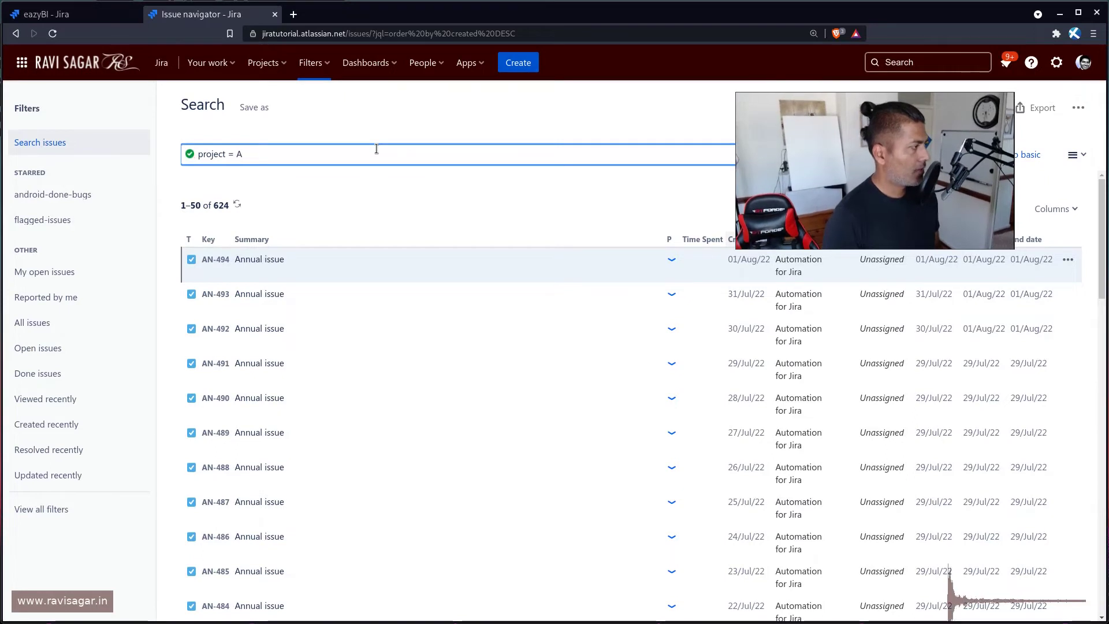
text(n)
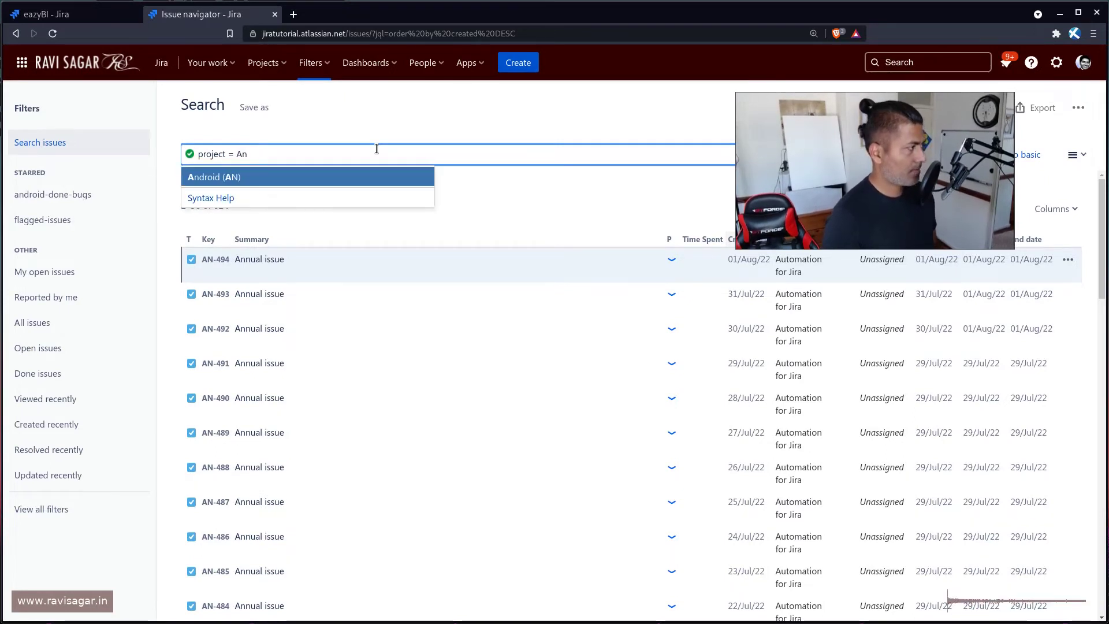
key(Return)
key(Return)
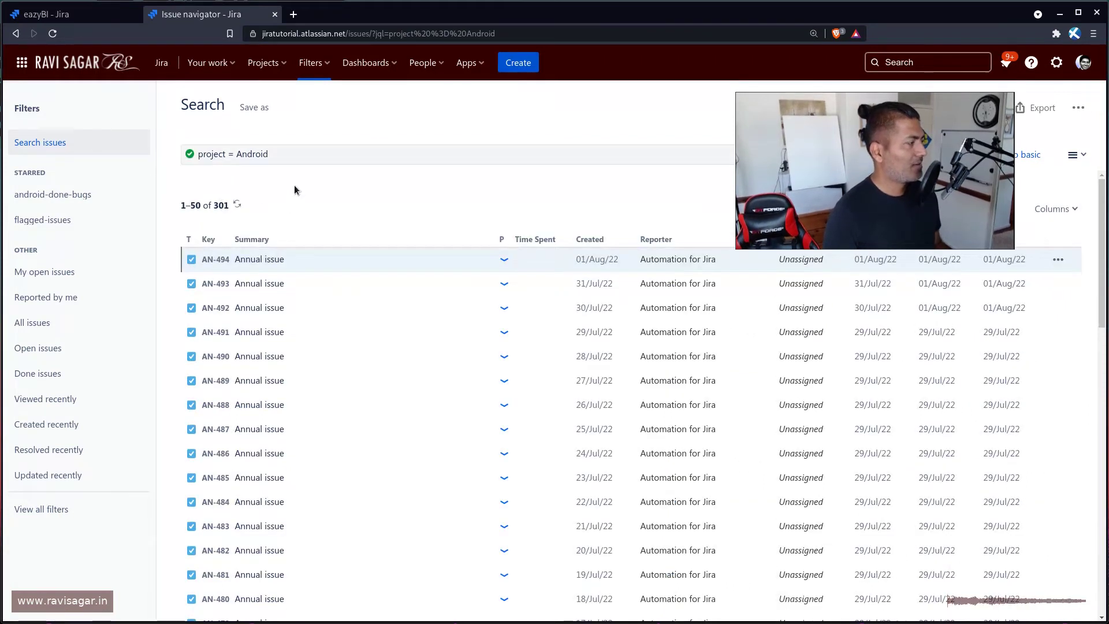
Step: Return to the list-all-epics report and expand the AN-186 and AN-294 epics in the table
key(ctrl+shift+Tab)
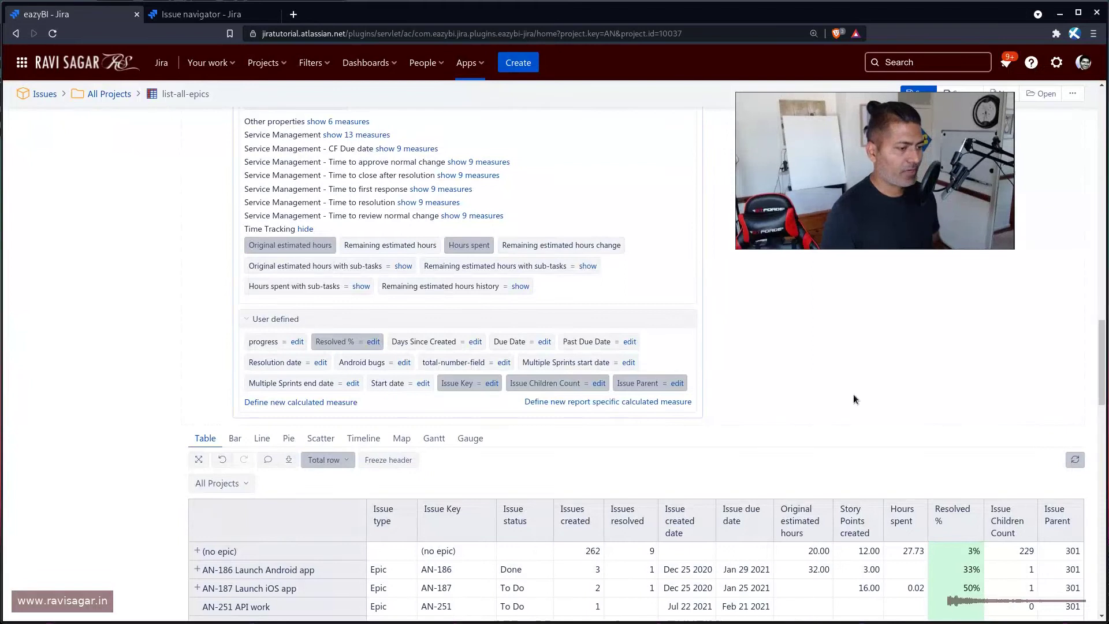
scroll(855, 398, down, 2)
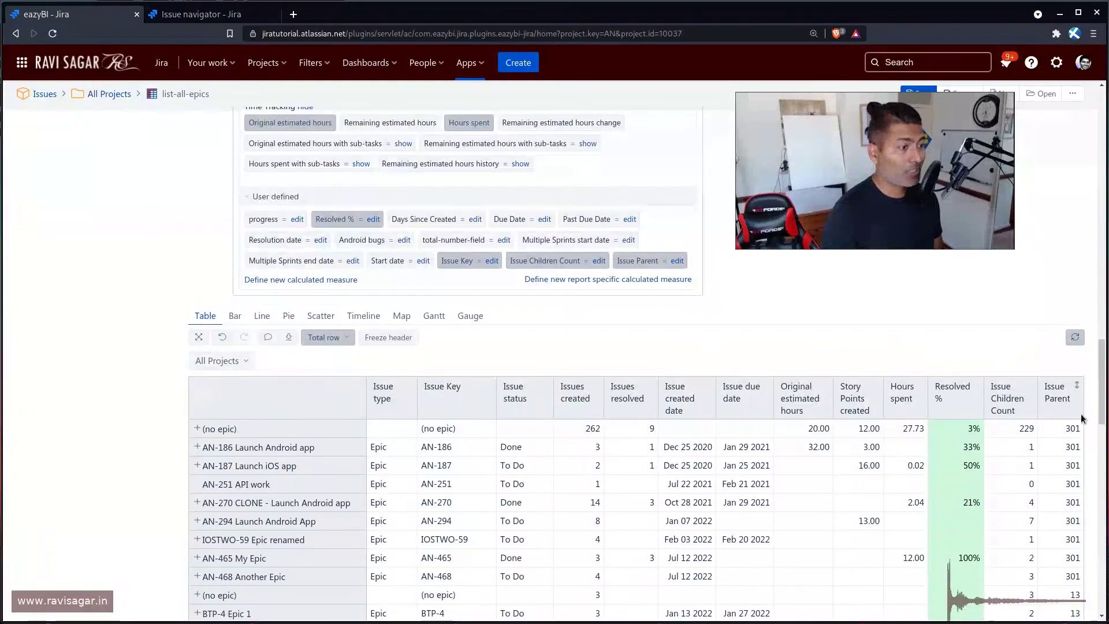
click(195, 448)
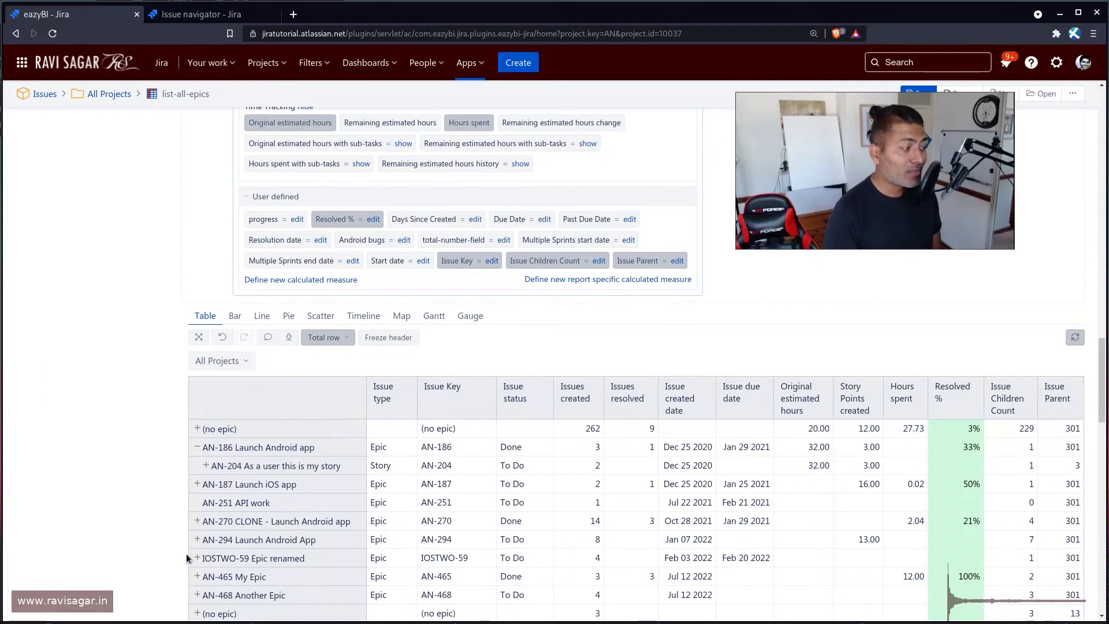
scroll(453, 441, down, 3)
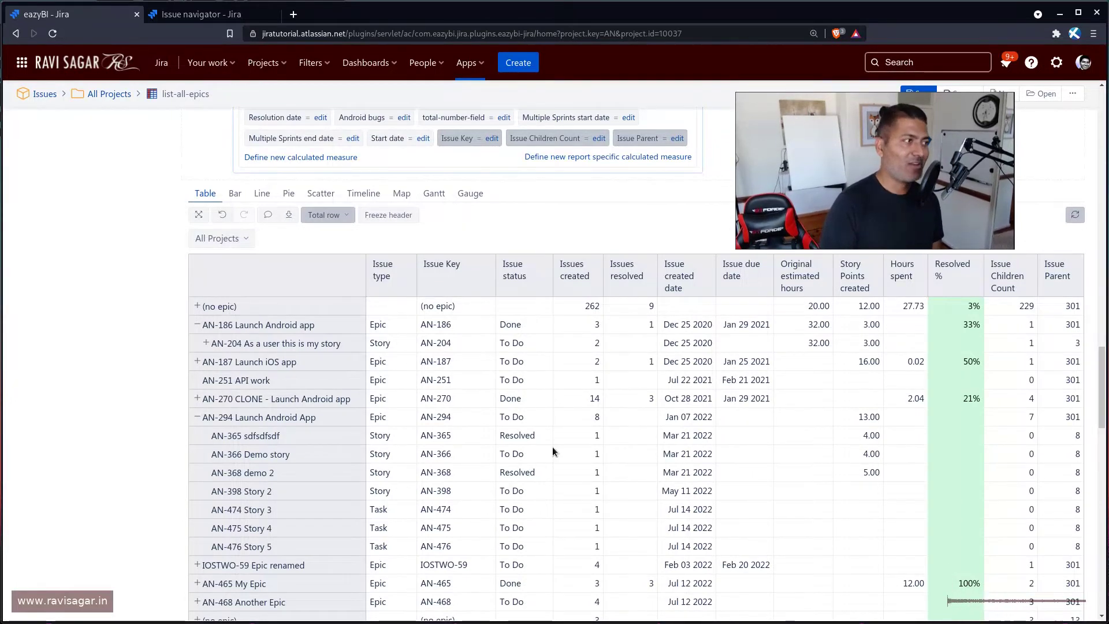
Step: Change the Issue Parent measure's formula to [Issue].CurrentHierarchyMember.Parent.Name and update it
click(676, 138)
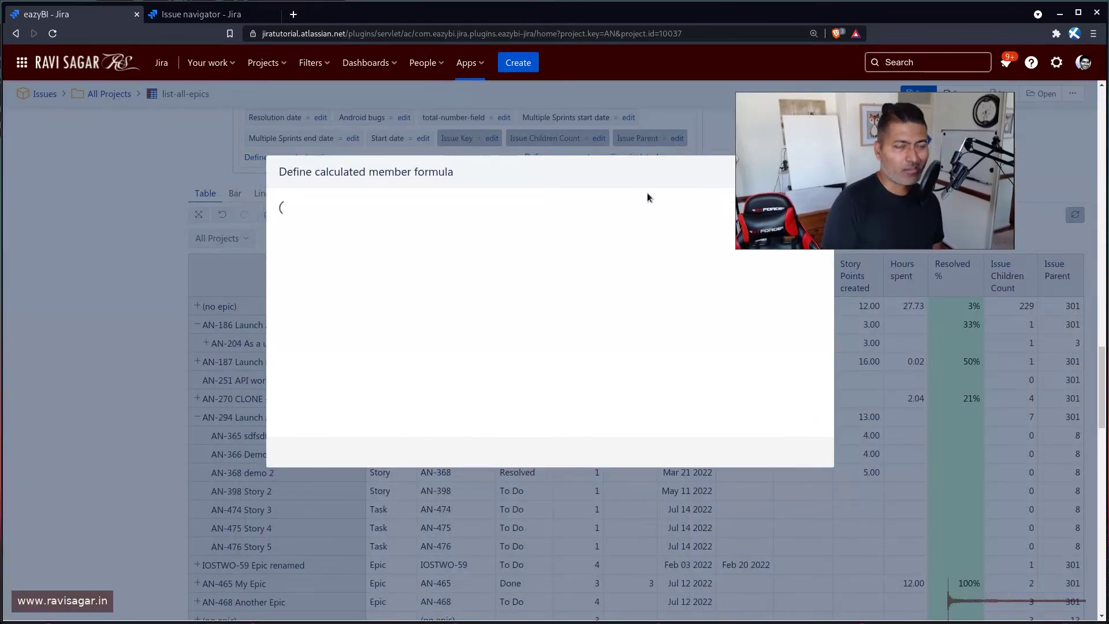
click(556, 242)
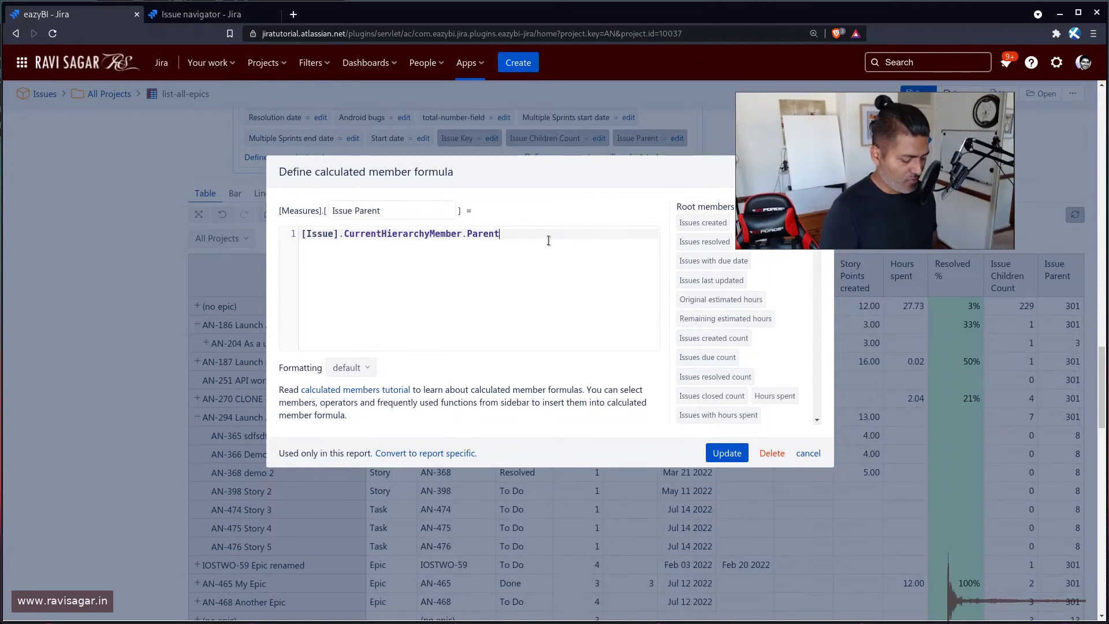
text(.)
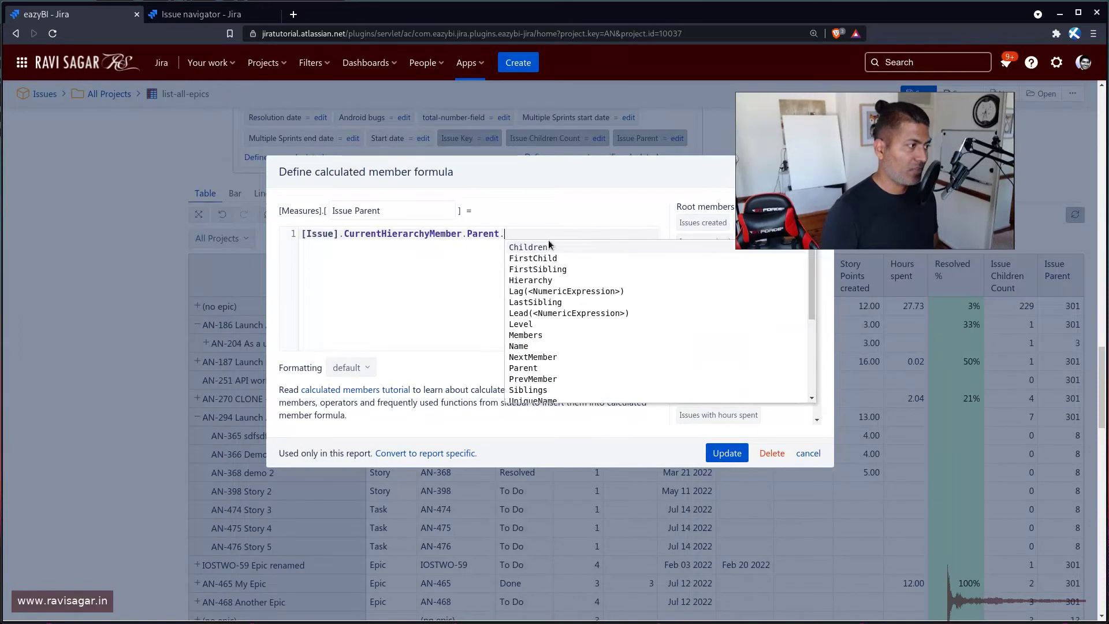
text(nam)
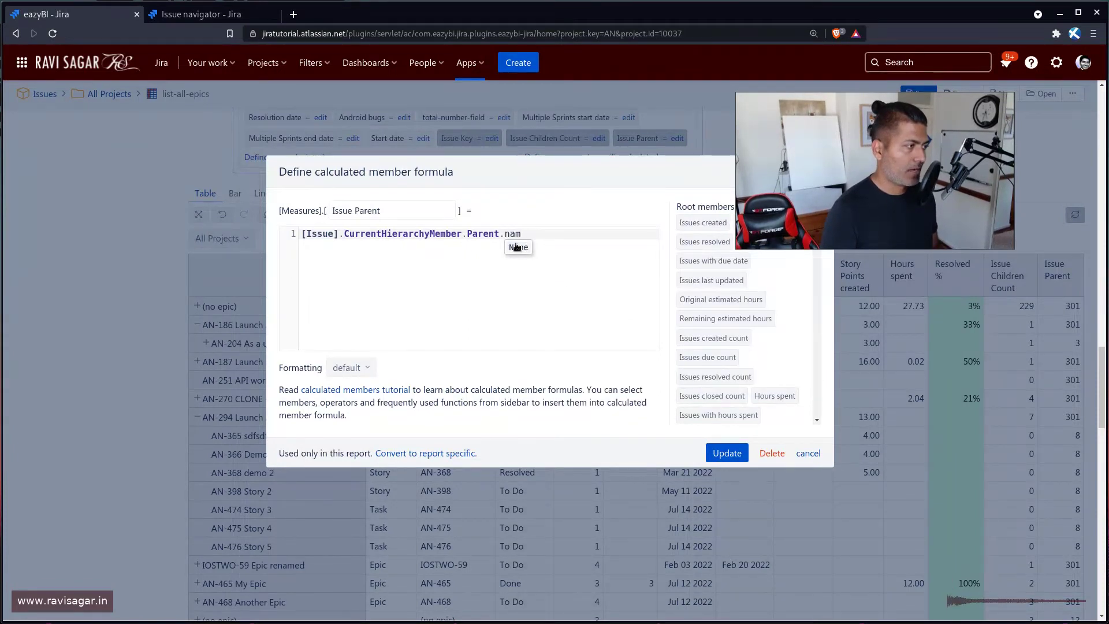
click(520, 247)
click(728, 453)
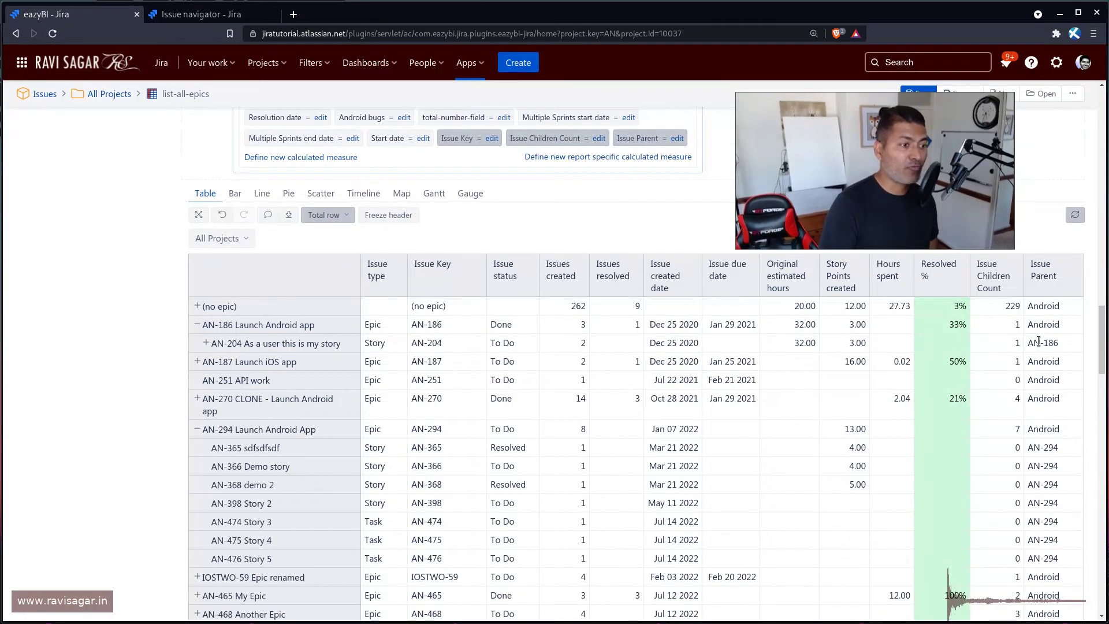
Step: Expand story AN-204 under AN-186 to check its sub-task's parent, and move the Issue Parent column directly after Issue Key
double_click(431, 326)
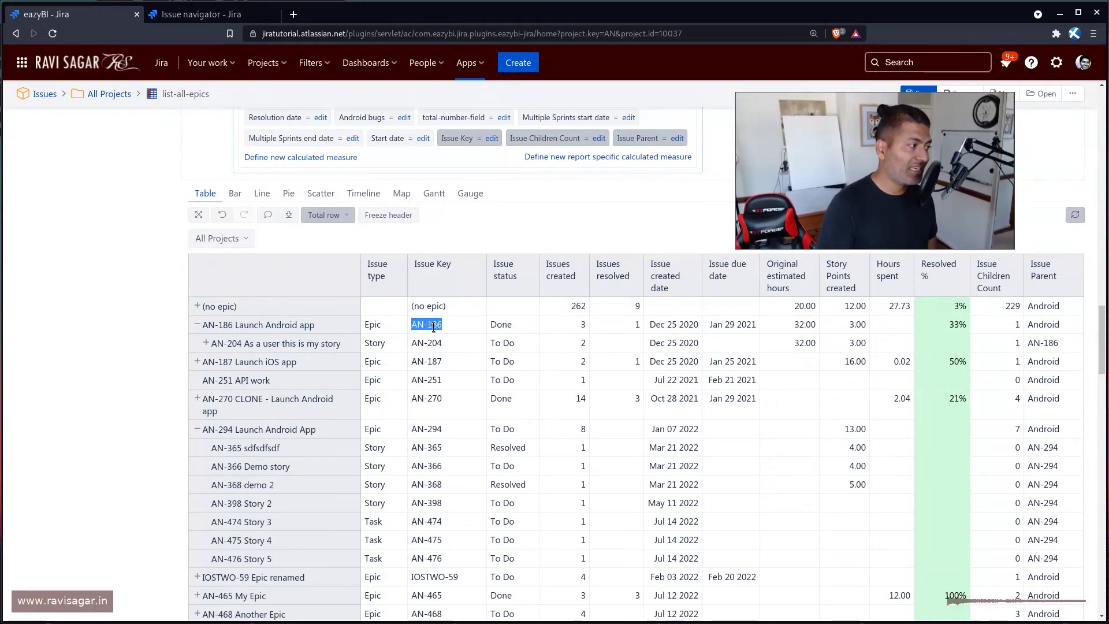
click(205, 343)
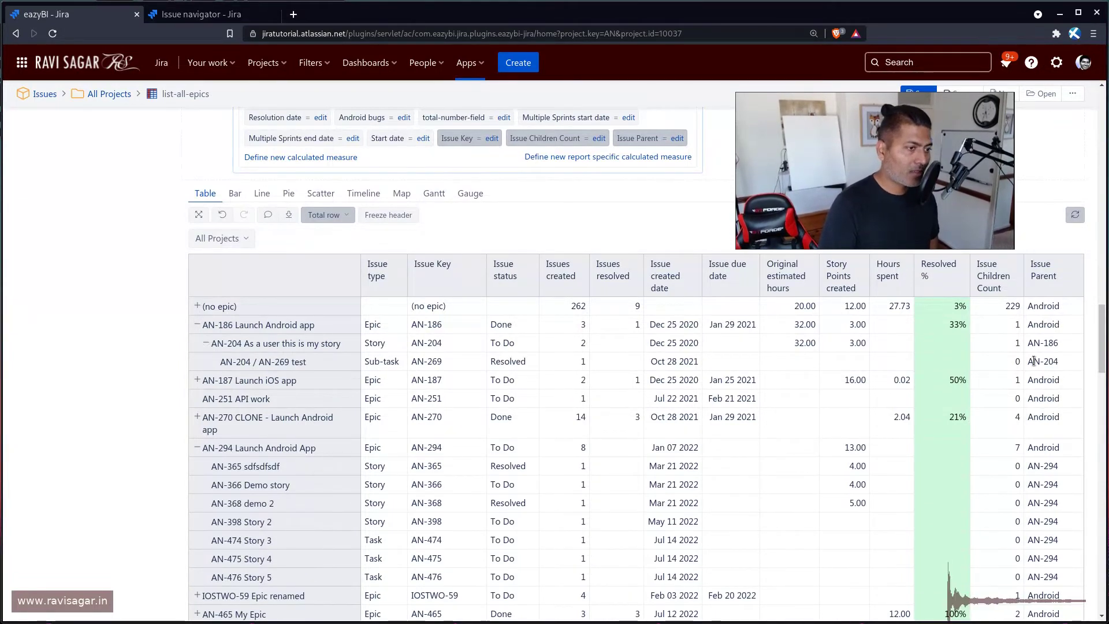
drag(1028, 361, 1059, 361)
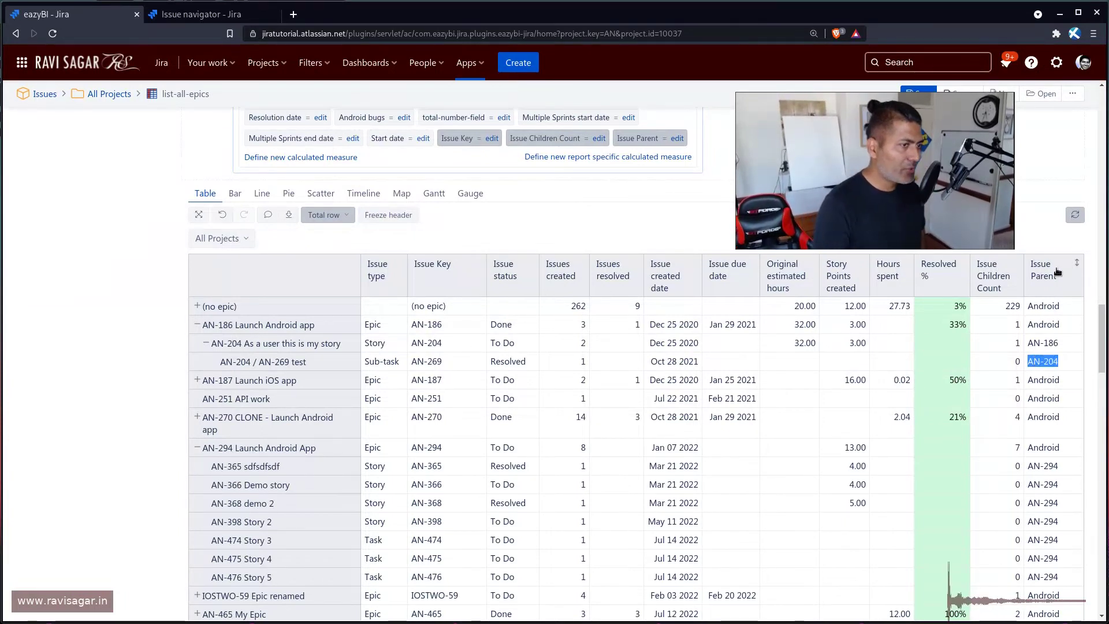
drag(1057, 271, 506, 288)
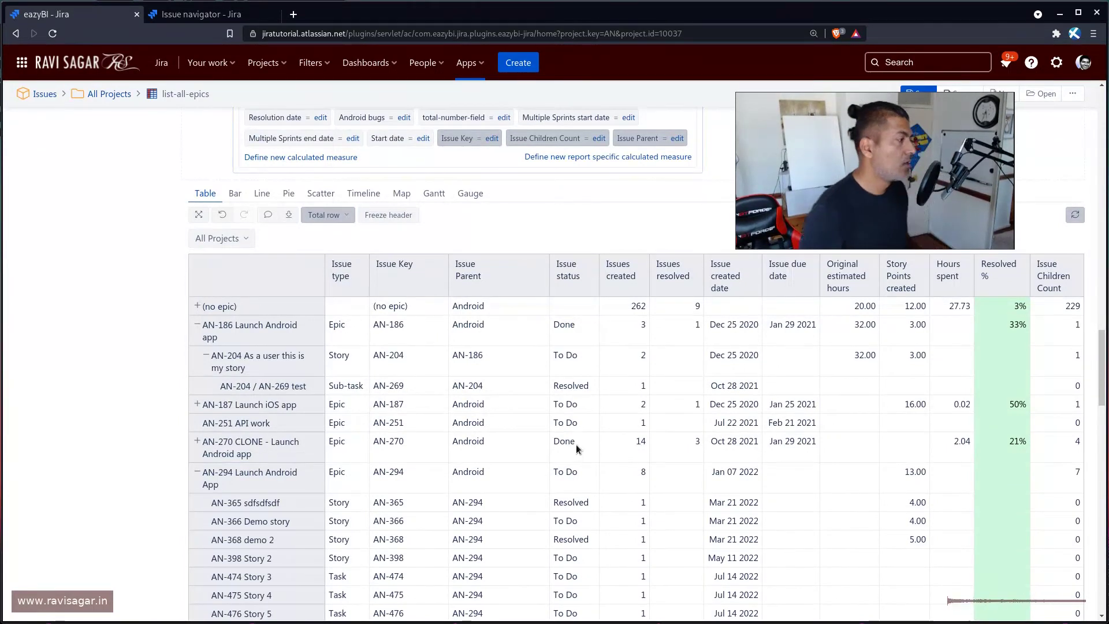
Step: Collapse the AN-294 epic and expand the AN-187 and AN-270 epics to compare their children's parents
click(197, 472)
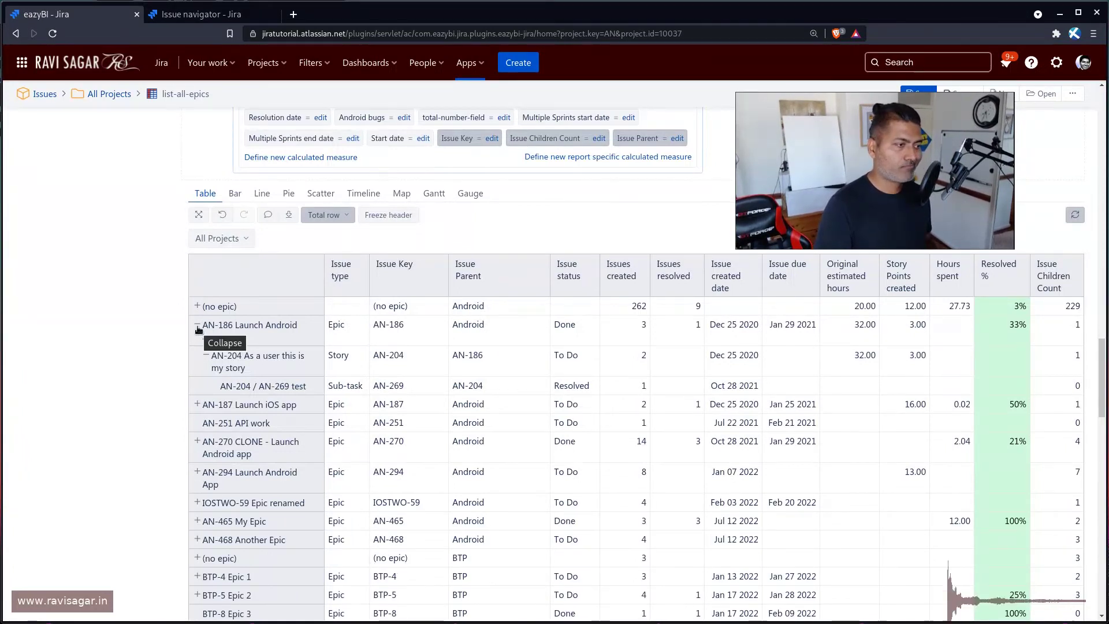
click(197, 406)
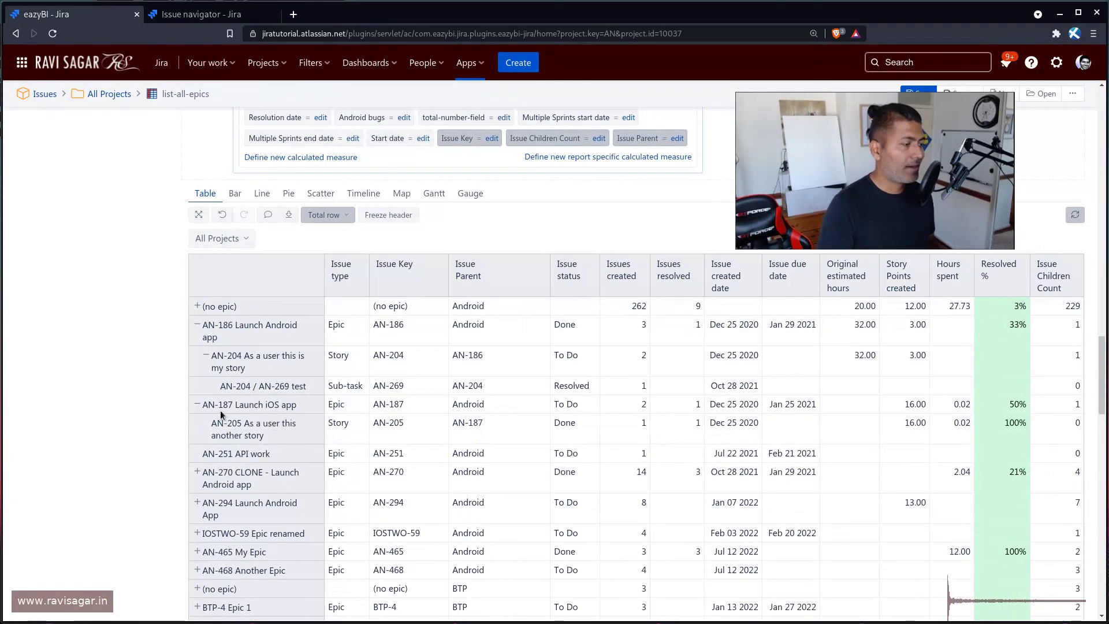
click(197, 473)
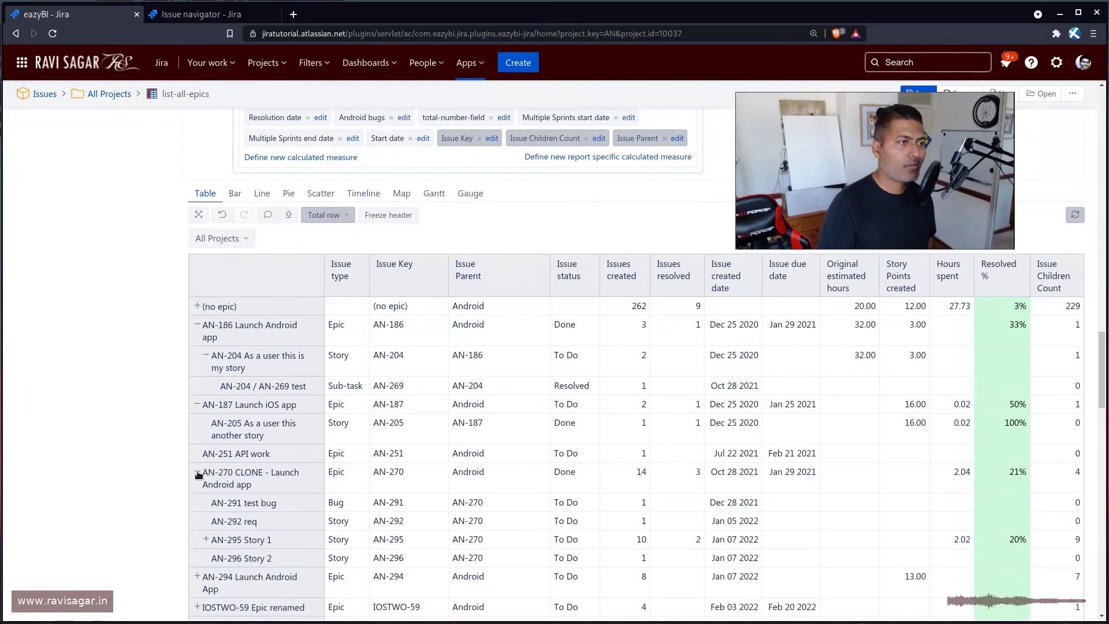